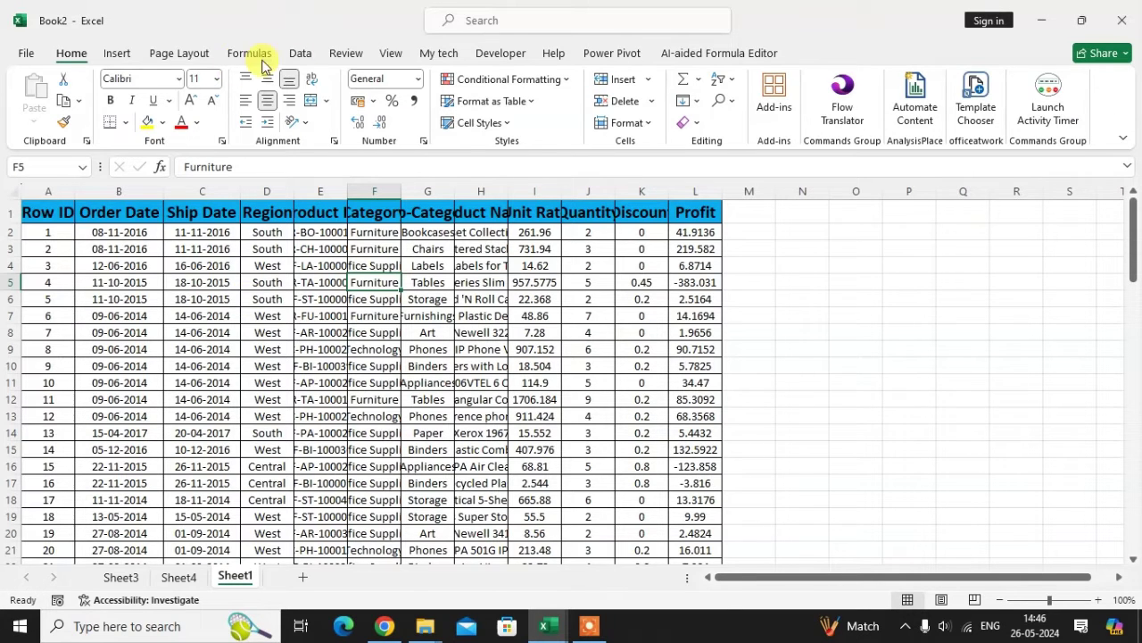
Choose PivotTable From Table/Range on the Insert ribbon for the order data
left_click(117, 52)
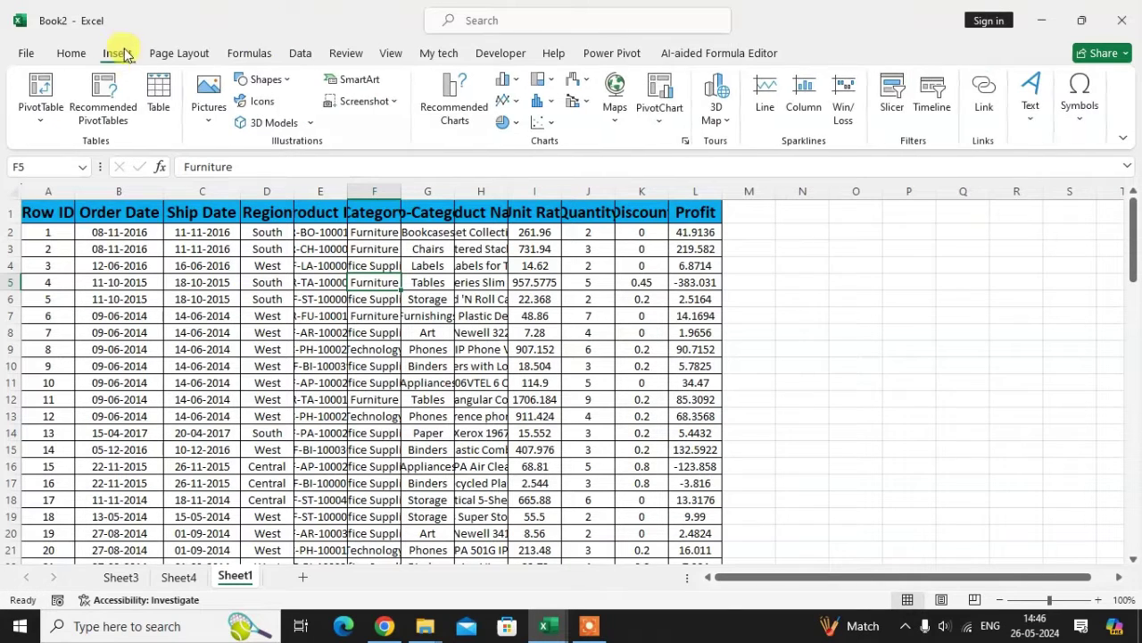
left_click(47, 125)
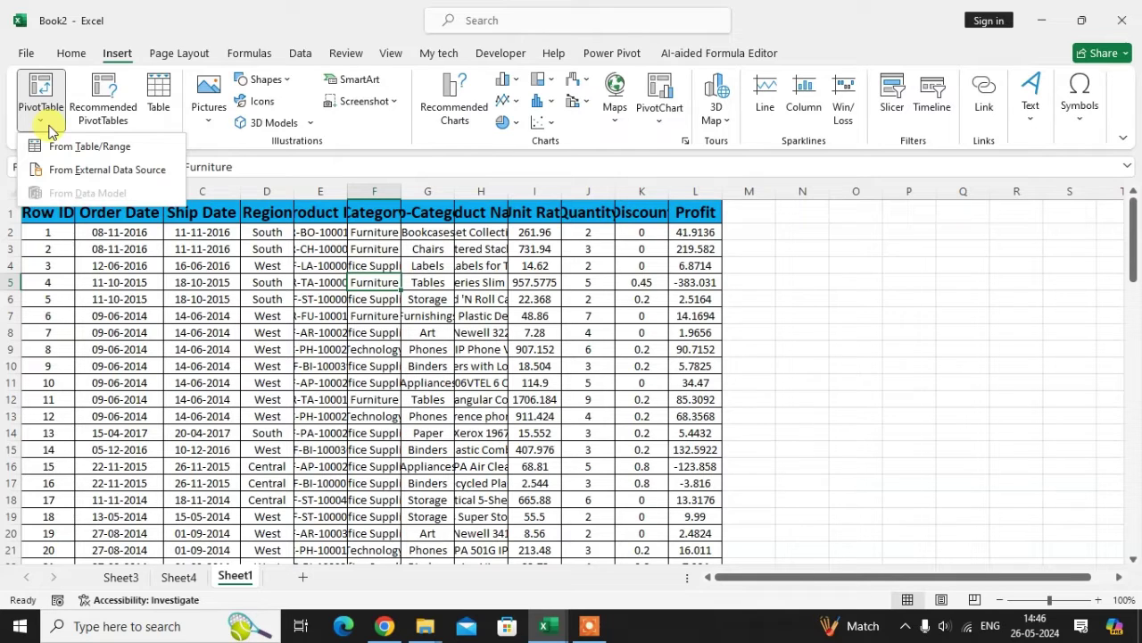
Create the pivot table on a new worksheet from Data!$A$1:$L$88
left_click(114, 149)
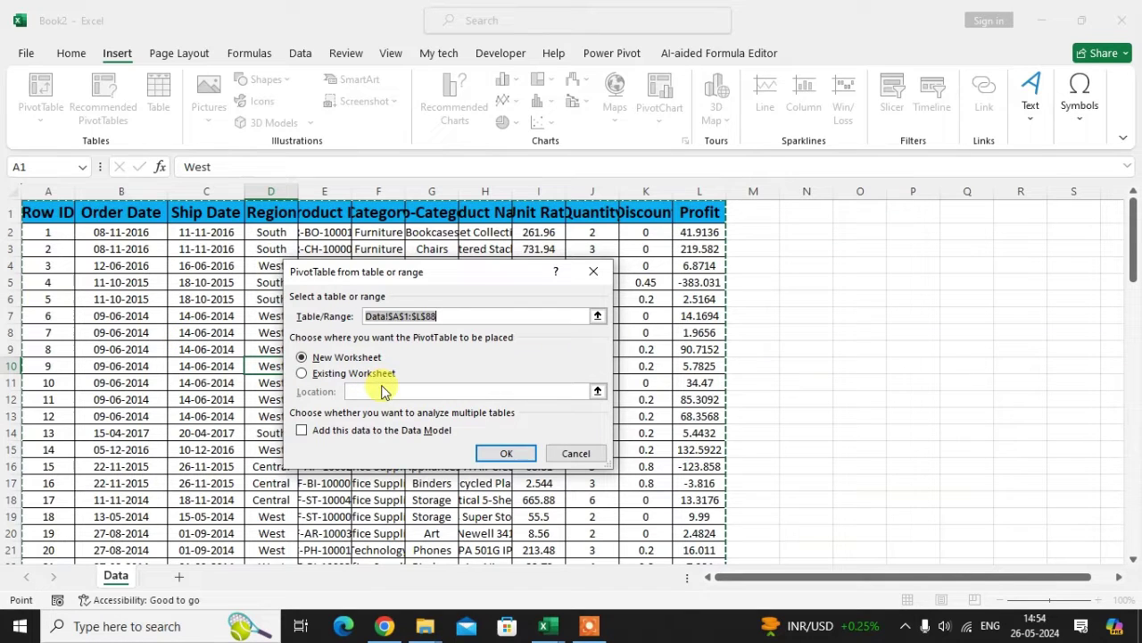
left_click(505, 452)
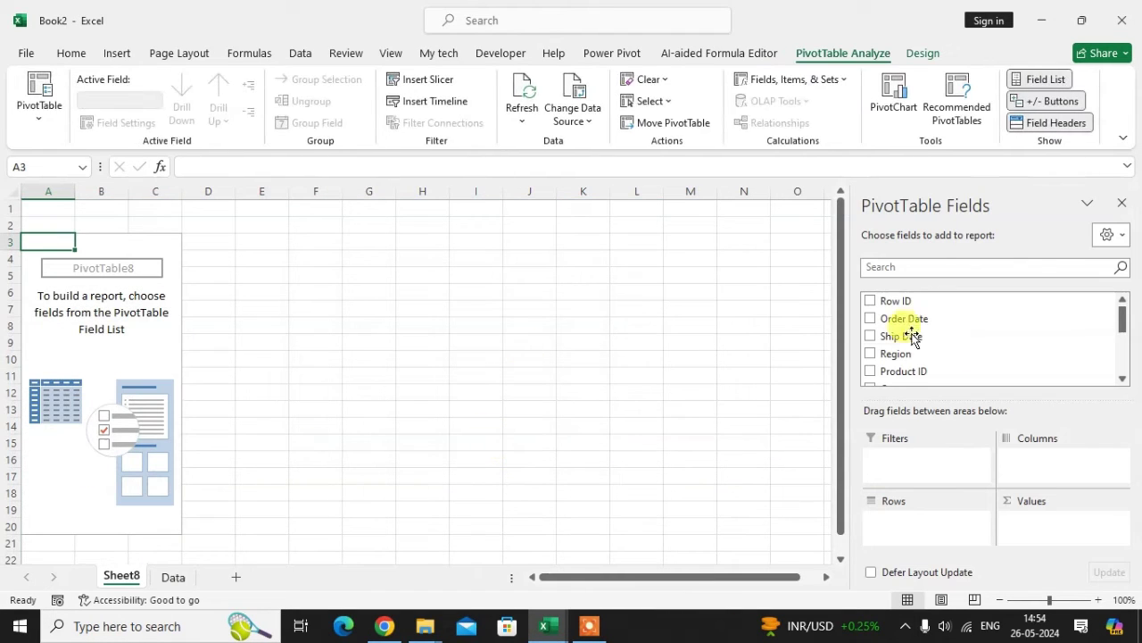
Put Product ID in Rows and Profit in Values as Sum of Profit
scroll(905, 335, "down", 1)
left_click_drag(906, 335, 943, 514)
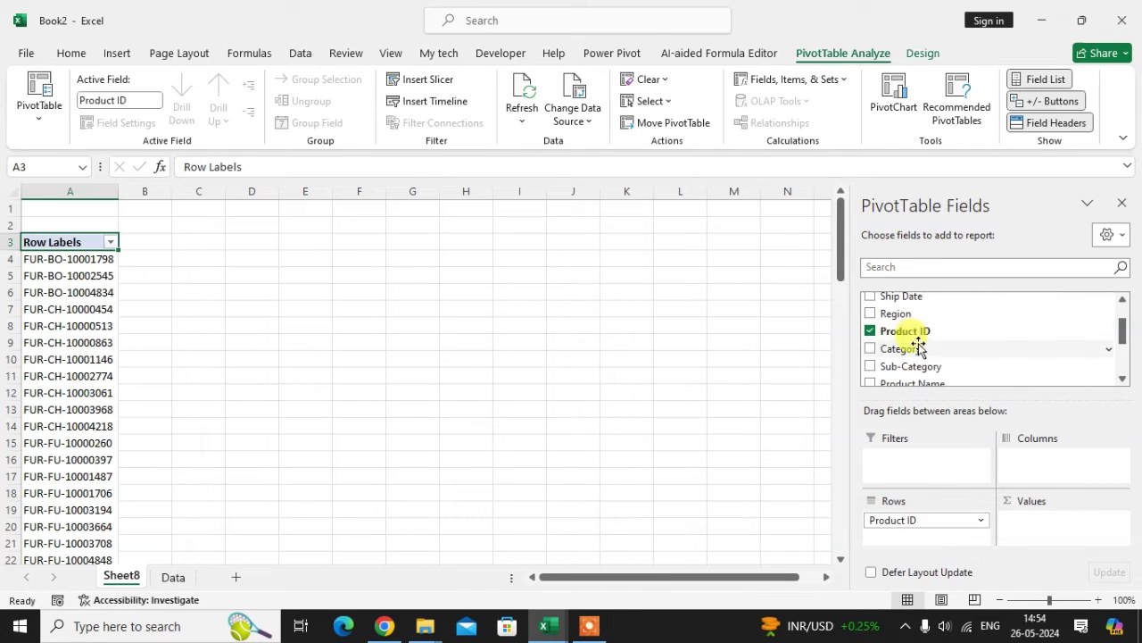
scroll(919, 346, "down", 3)
left_click_drag(893, 357, 1071, 533)
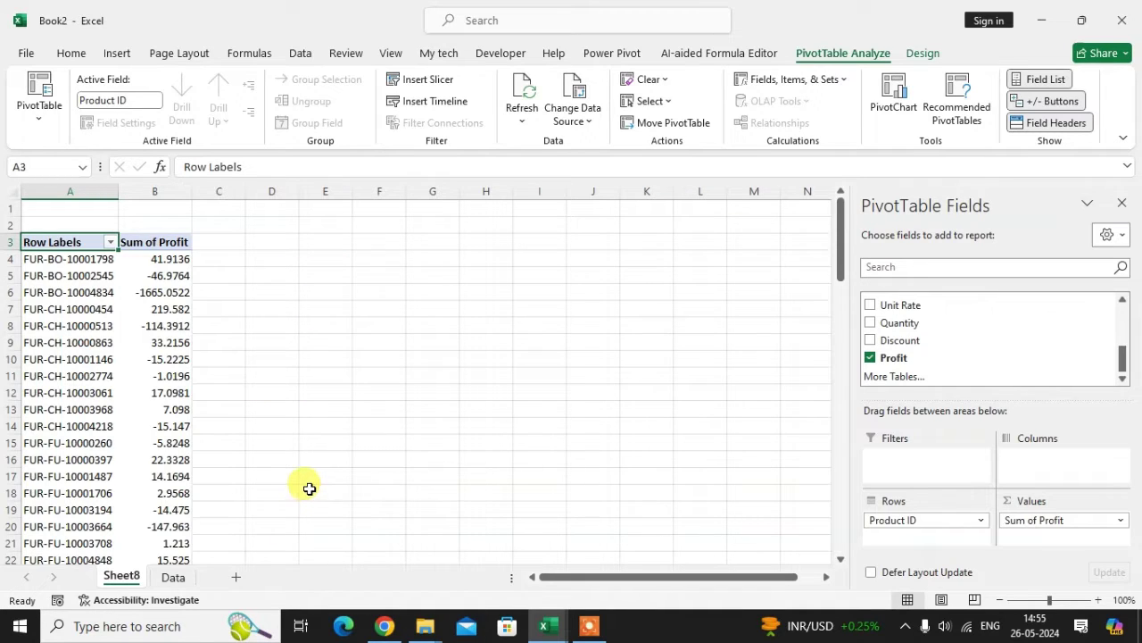
On the Data sheet, enter headers A in M1 and B in N1
left_click(176, 578)
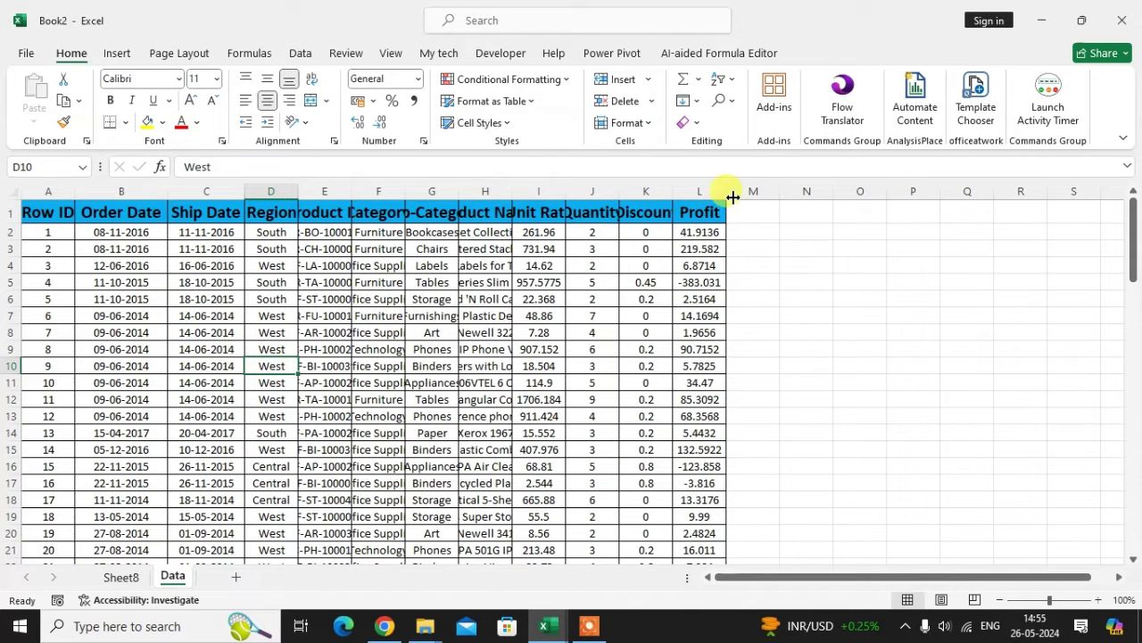
left_click_drag(733, 191, 743, 217)
left_click(750, 217)
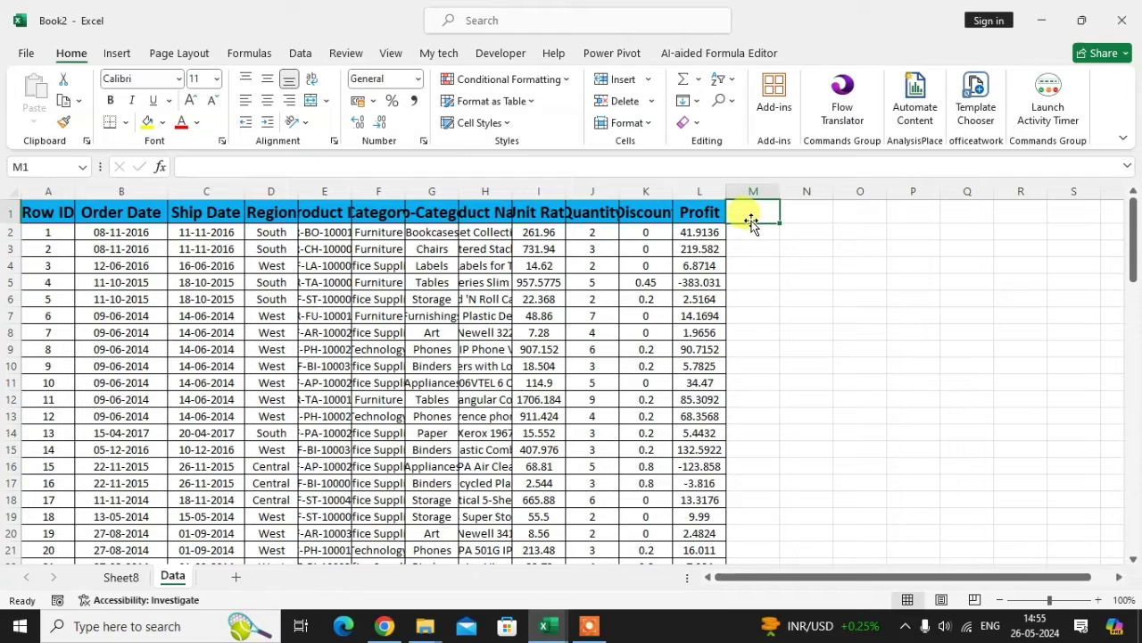
type("A")
key("Right")
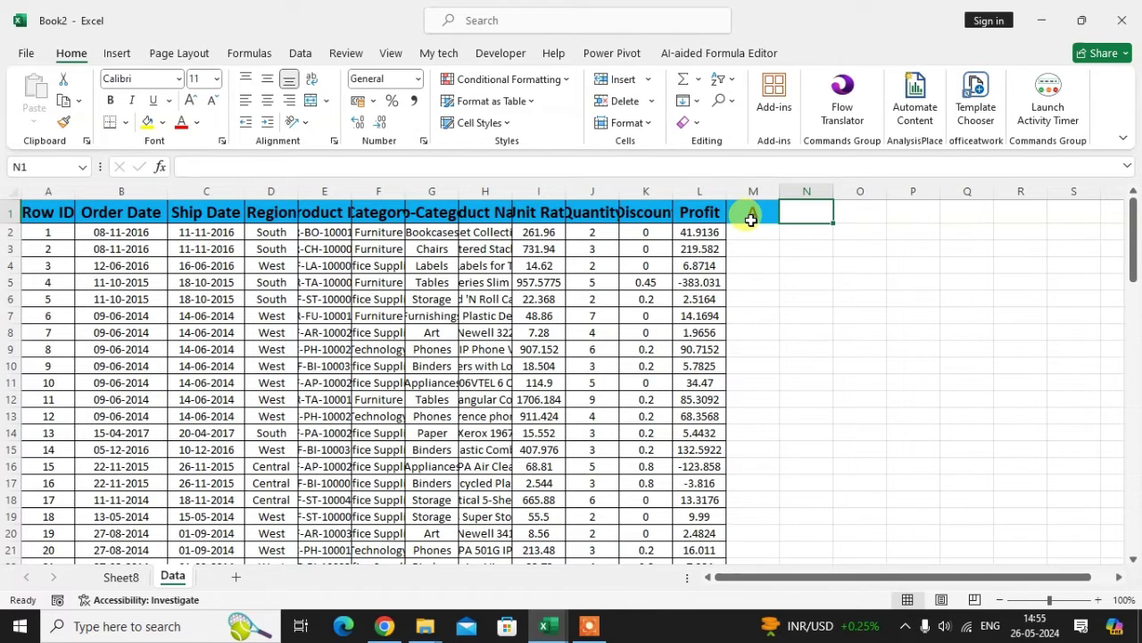
type("B")
key("Return")
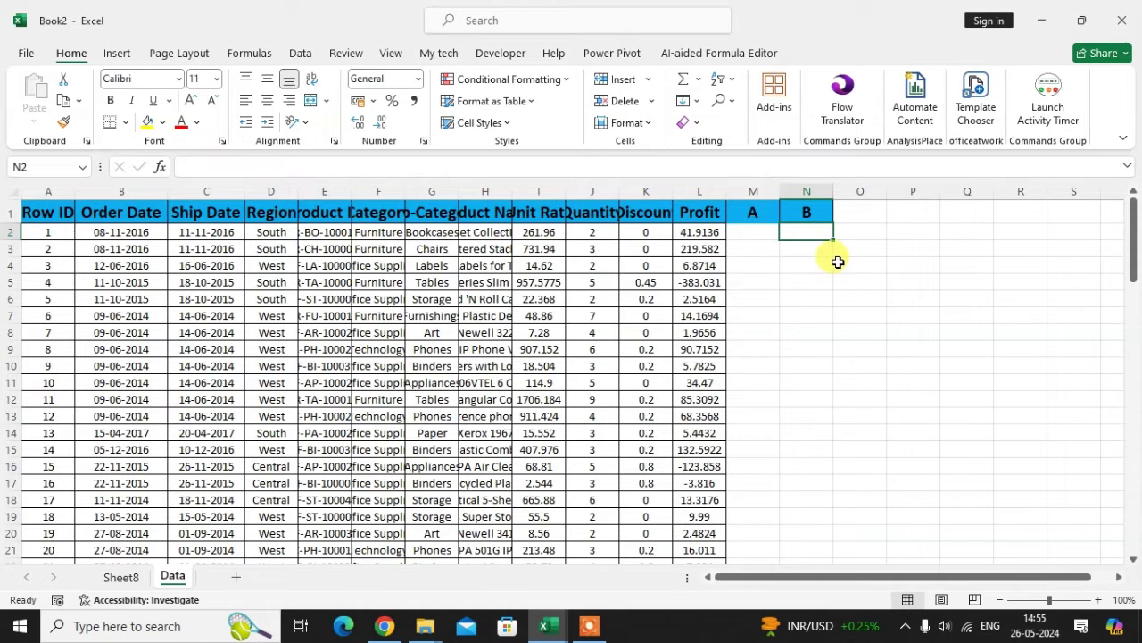
Enter =L2*40% in M2 and =L2-M2 in N2
left_click(746, 232)
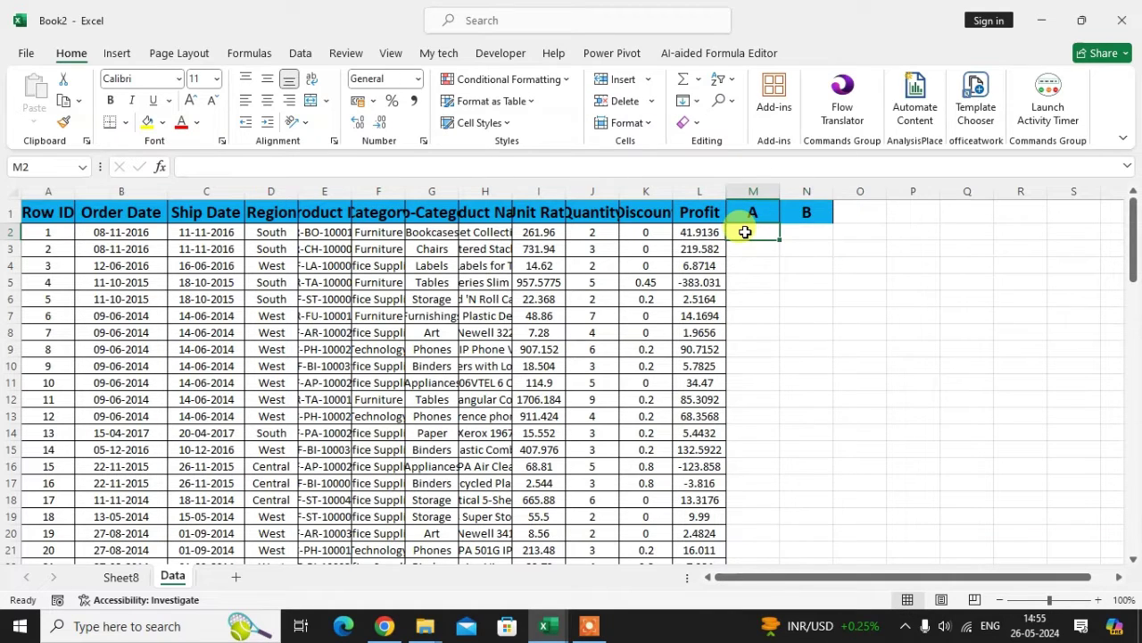
type("=")
key("Left")
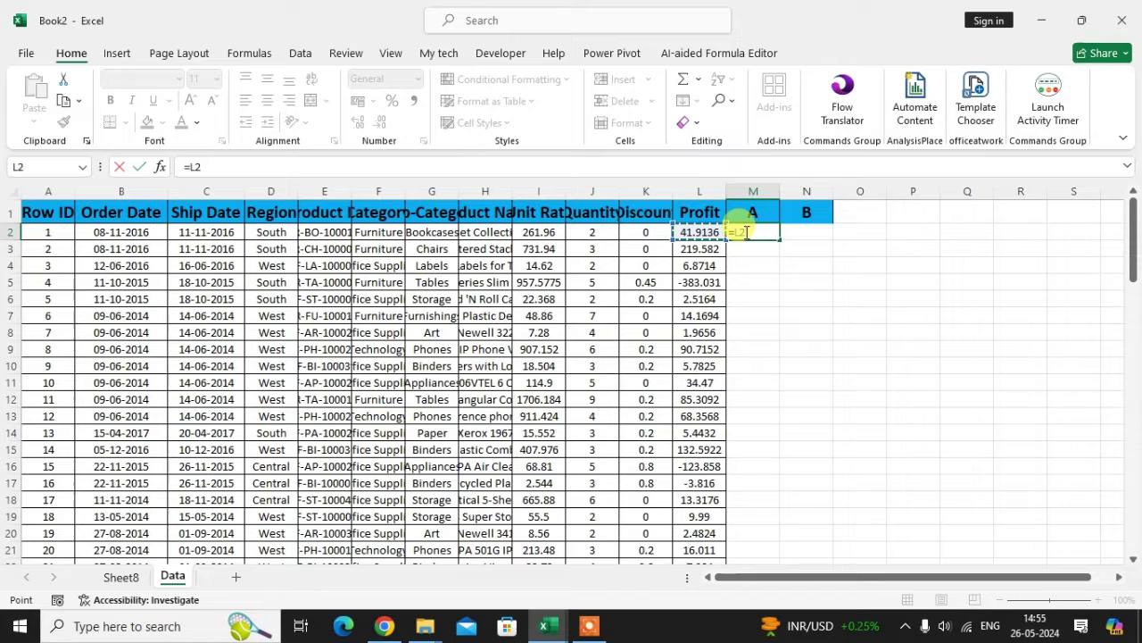
type("*40%")
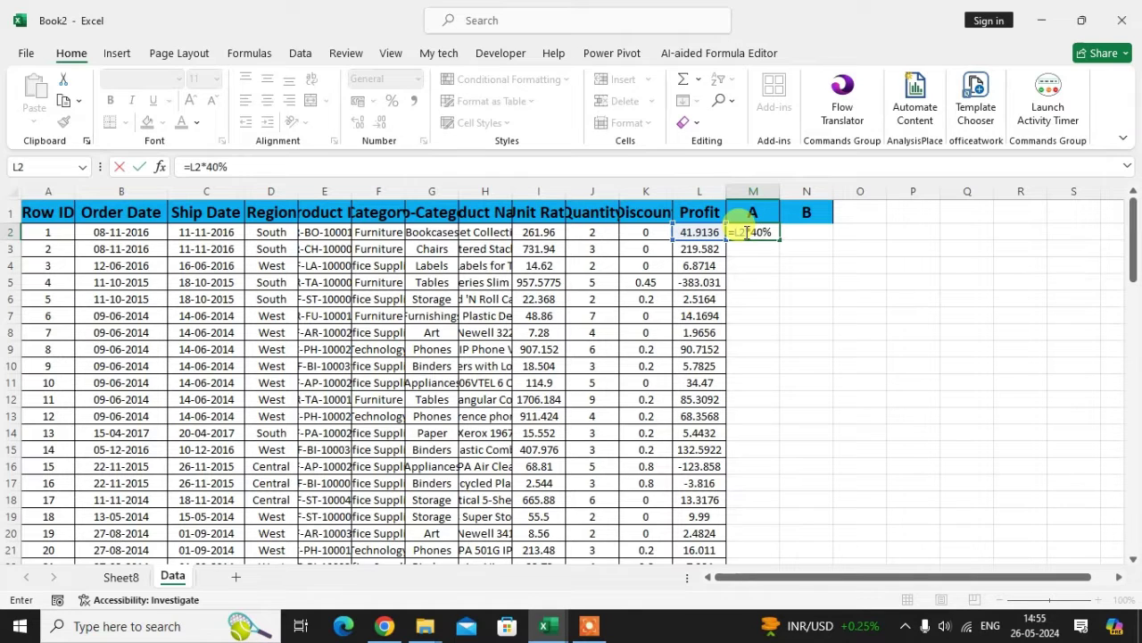
key("ctrl+Return")
key("Right")
type("=")
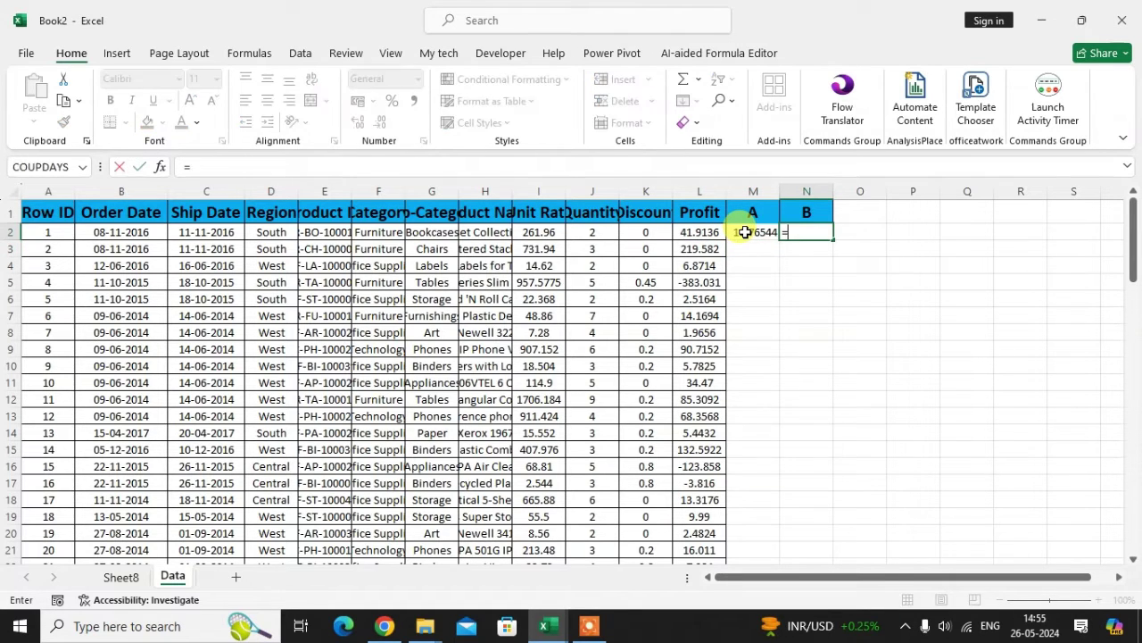
key("Left")
key("Left")
type("-")
key("Left")
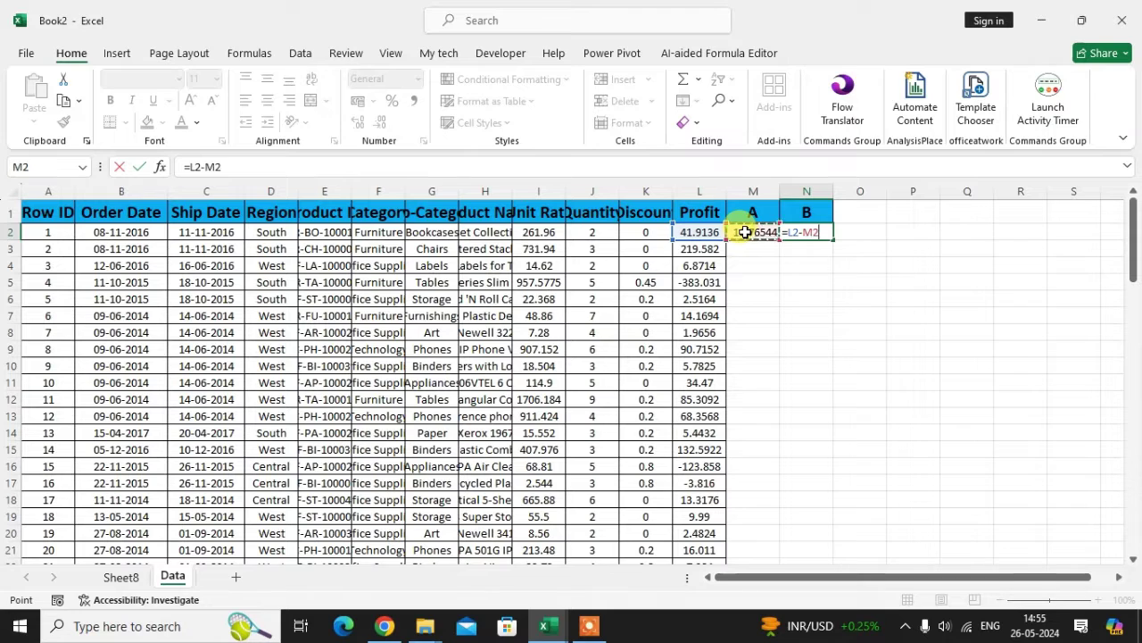
key("Return")
Copy the M2:N2 formulas down through row 88
left_click_drag(757, 233, 825, 233)
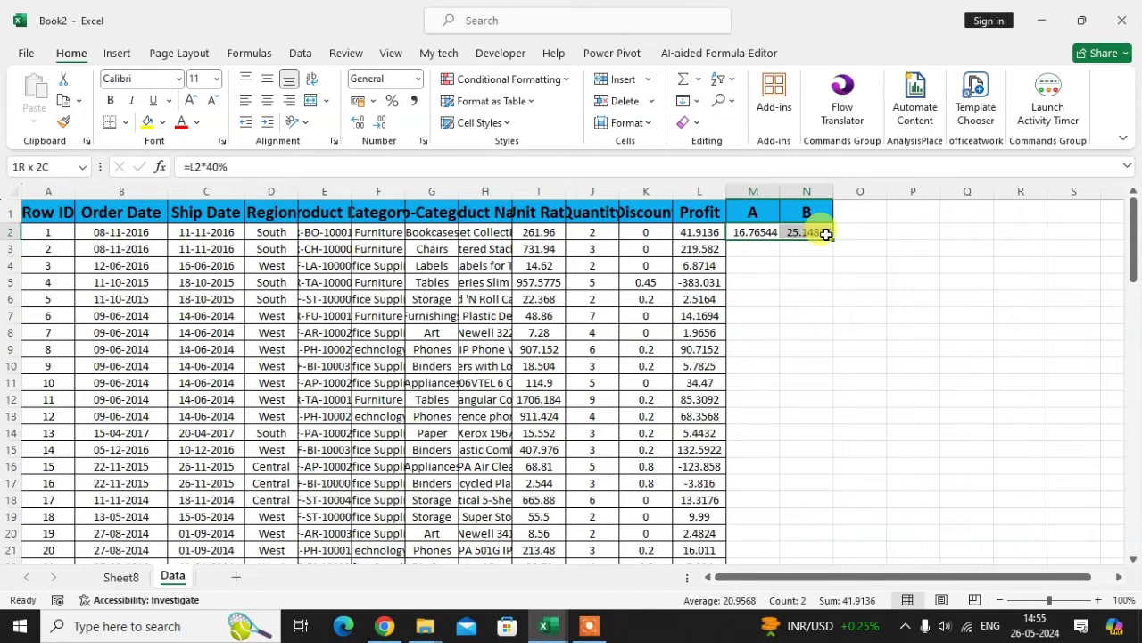
key("ctrl+c")
key("Down")
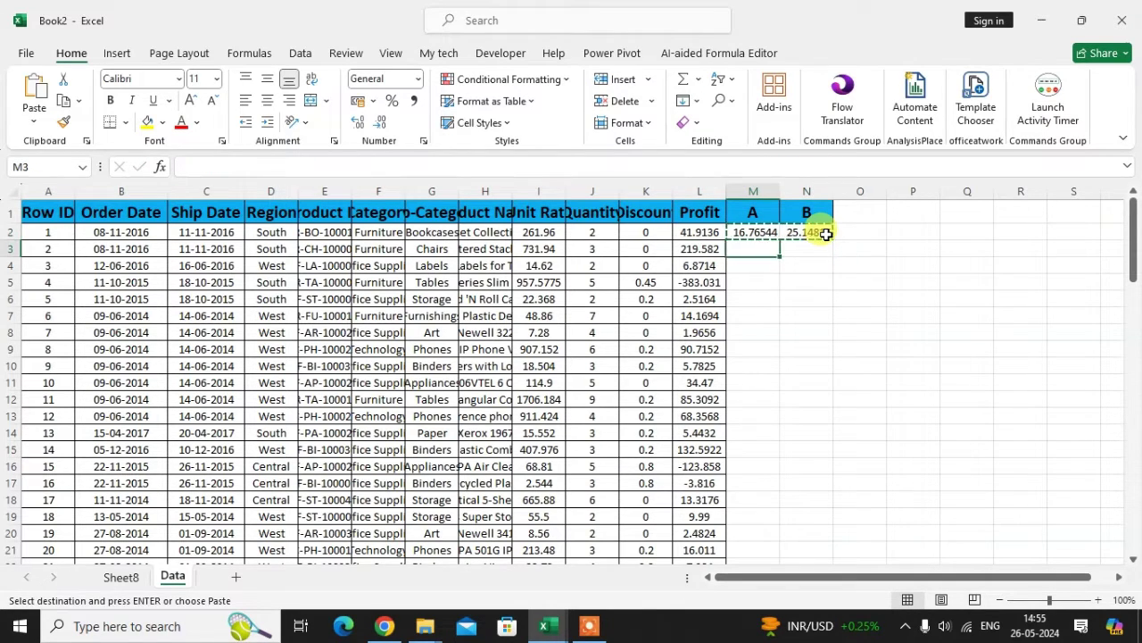
key("Left")
left_click_drag(739, 251, 789, 520)
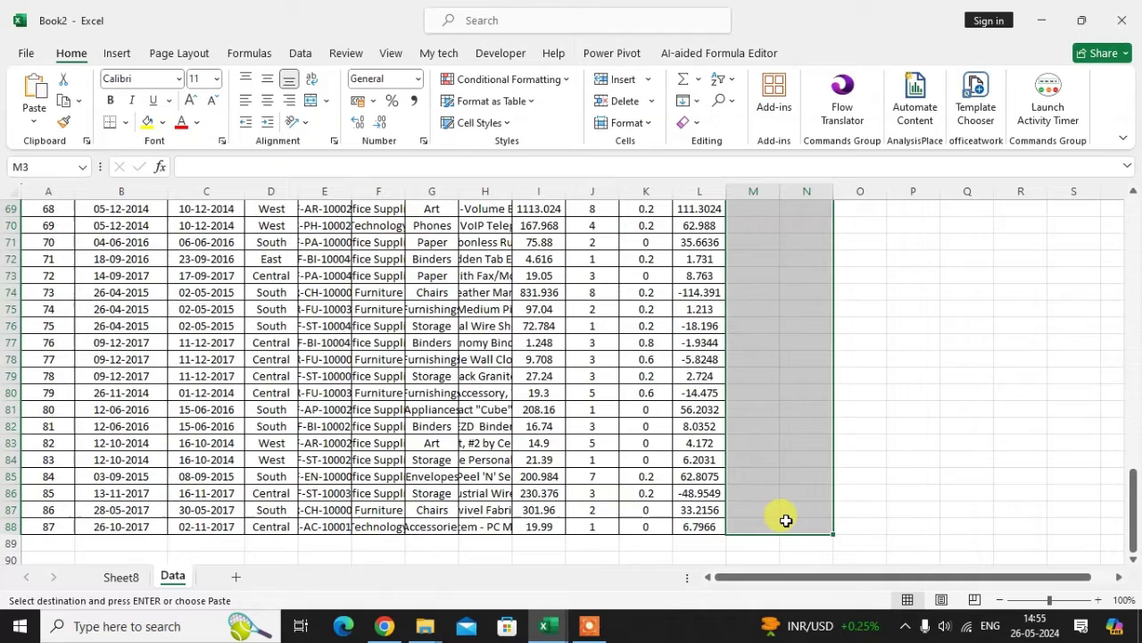
key("ctrl+v")
left_click(842, 314)
key("Escape")
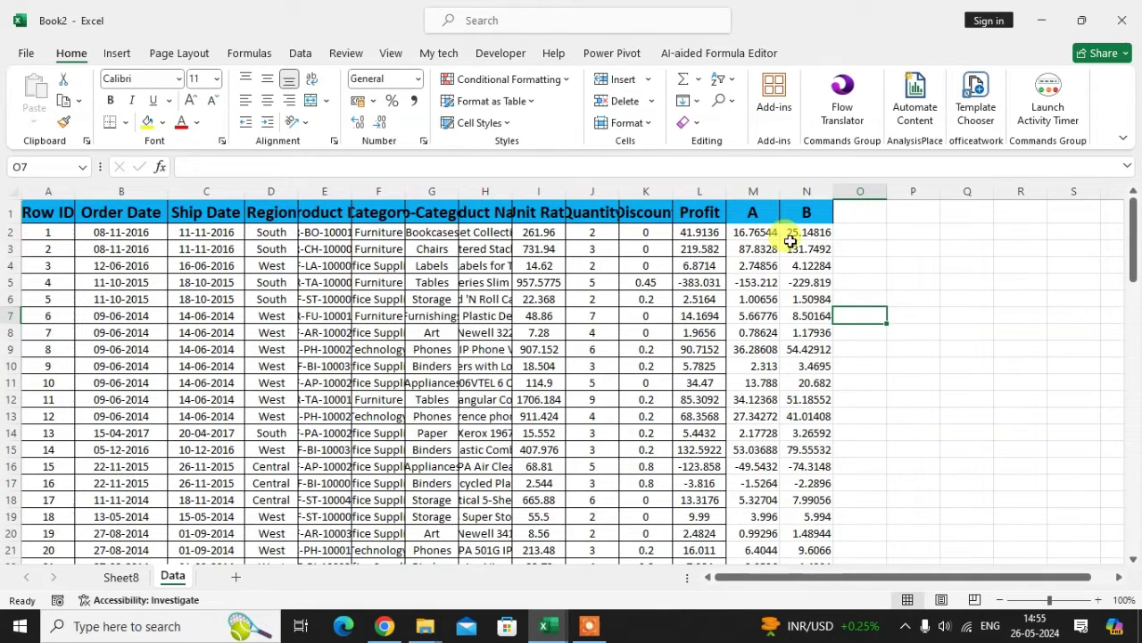
Return to Sheet8 and look over the pivot table and its field list without changes
left_click(129, 580)
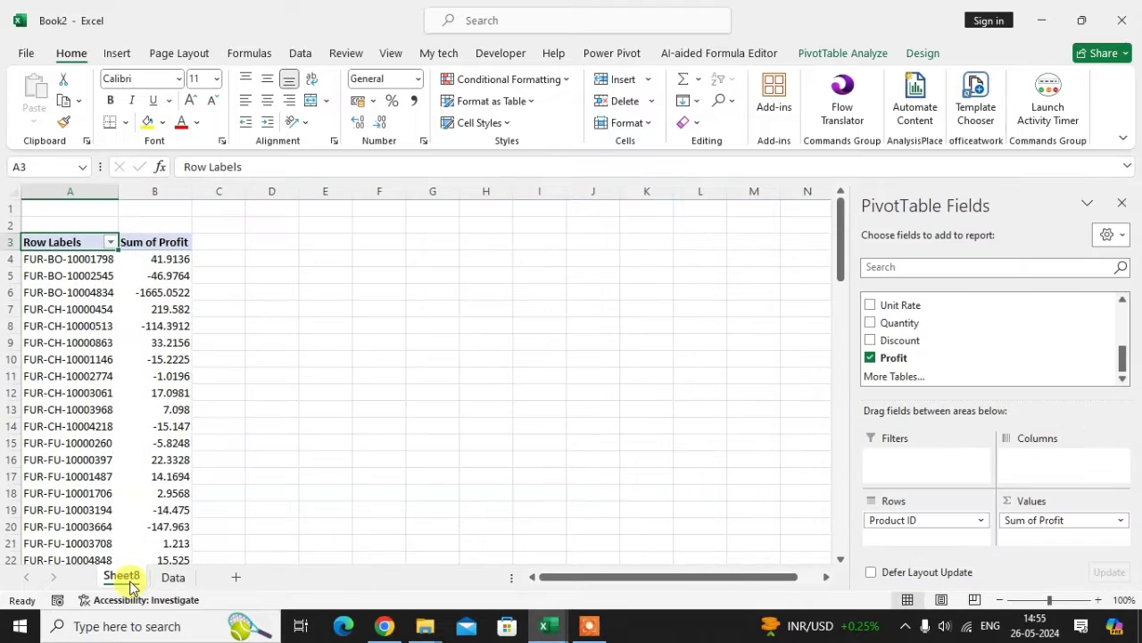
left_click(884, 267)
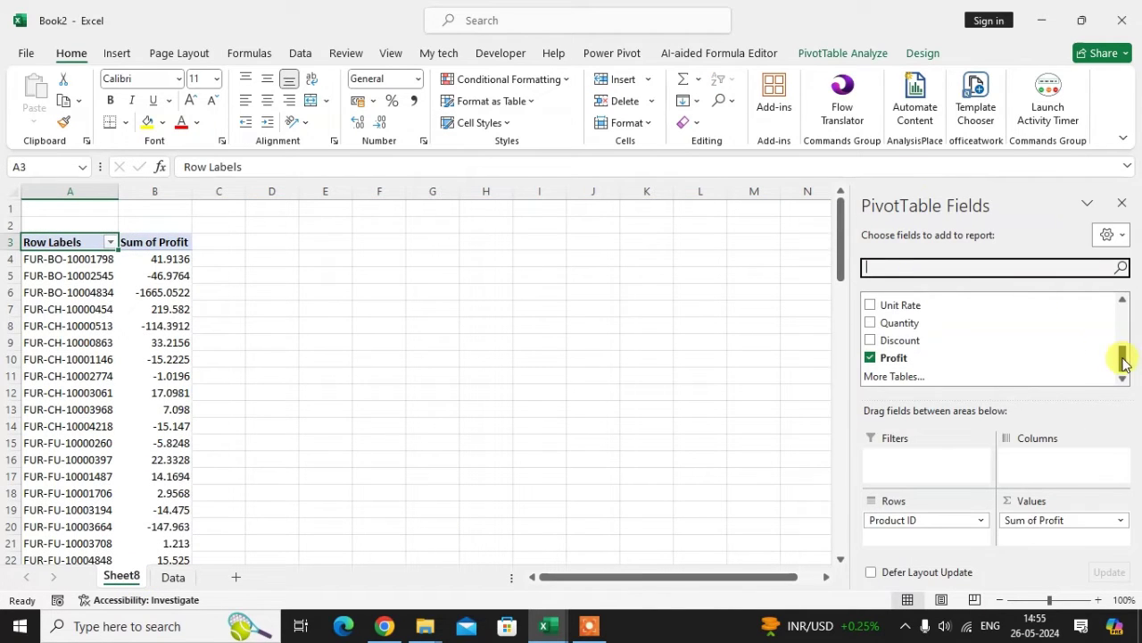
left_click_drag(1123, 362, 1122, 306)
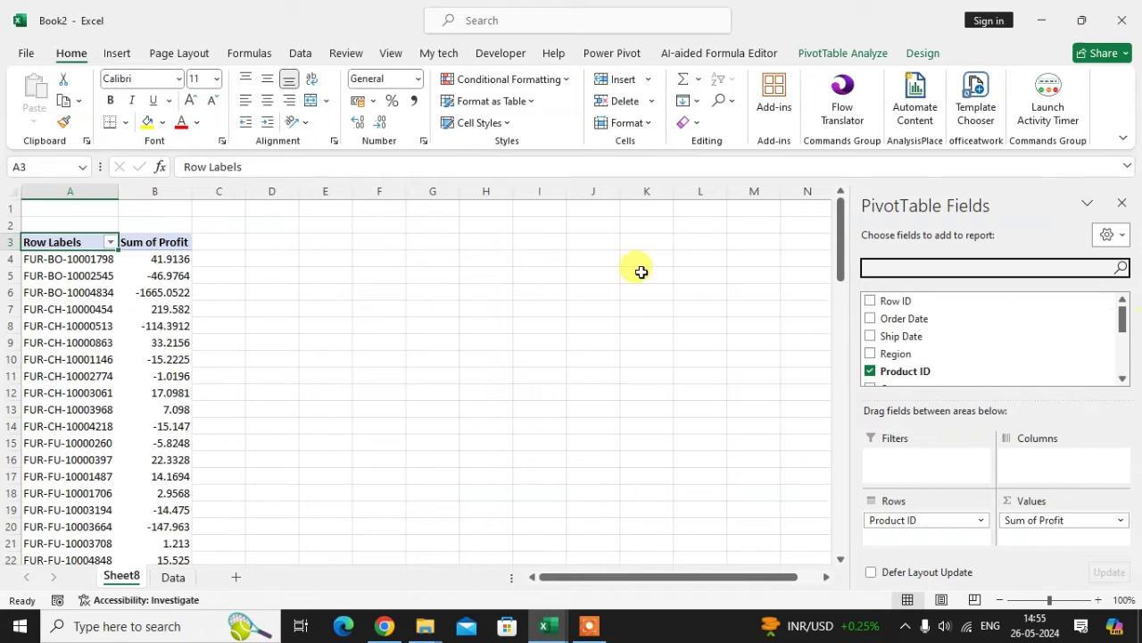
right_click(125, 276)
left_click(252, 377)
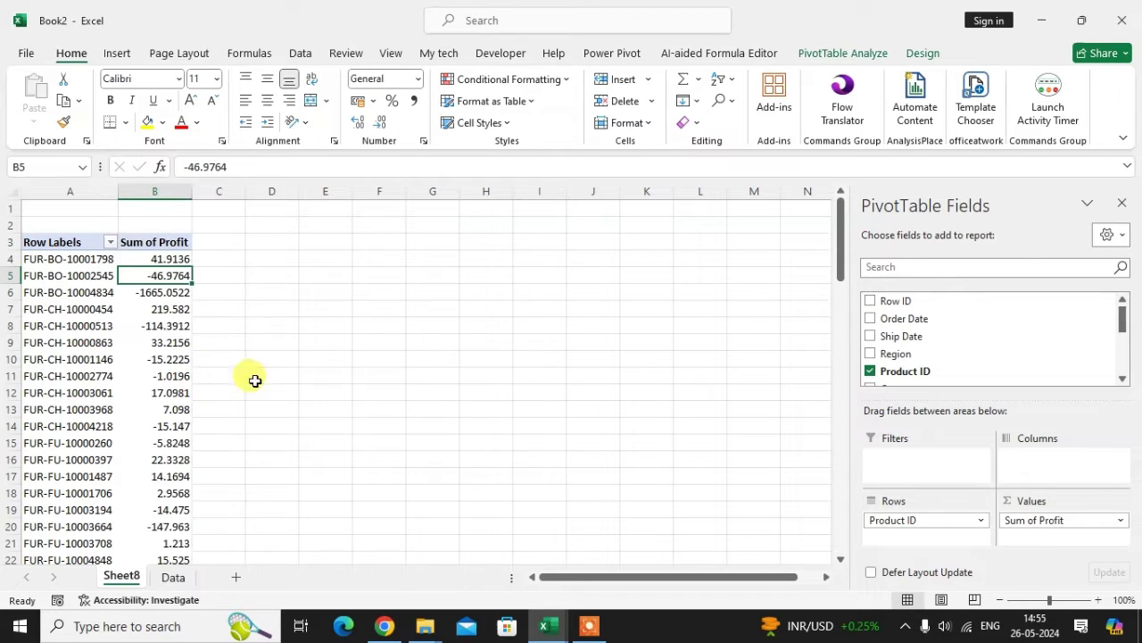
scroll(990, 339, "down", 4)
left_click_drag(1122, 366, 1123, 301)
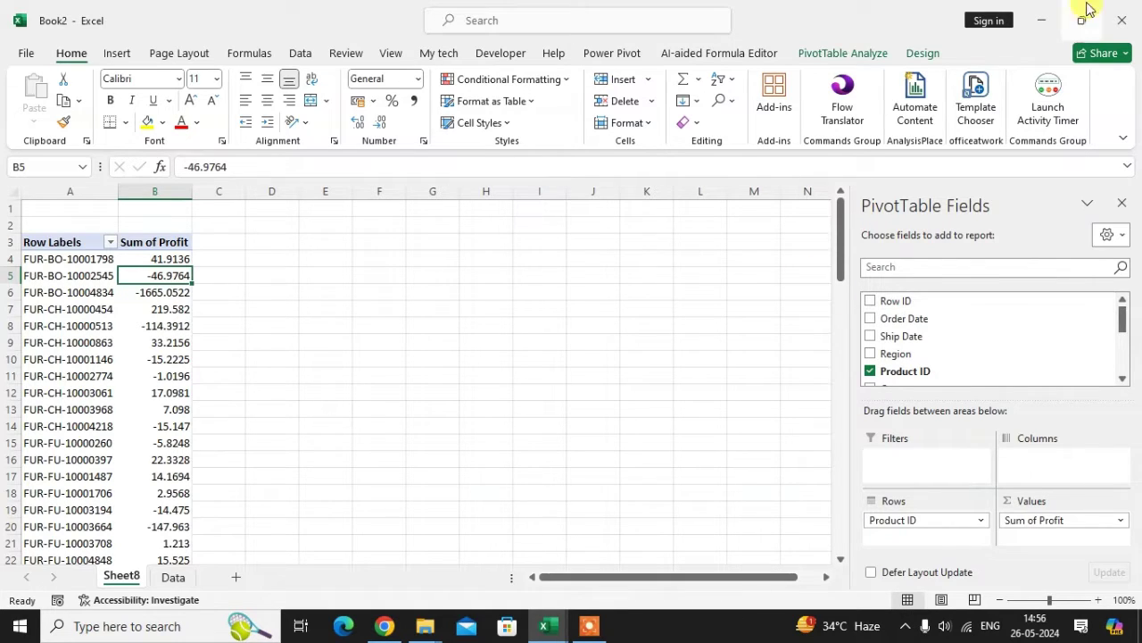
Change the pivot's data source to Data!$A$1:$N$88 to include columns A and B
left_click(865, 54)
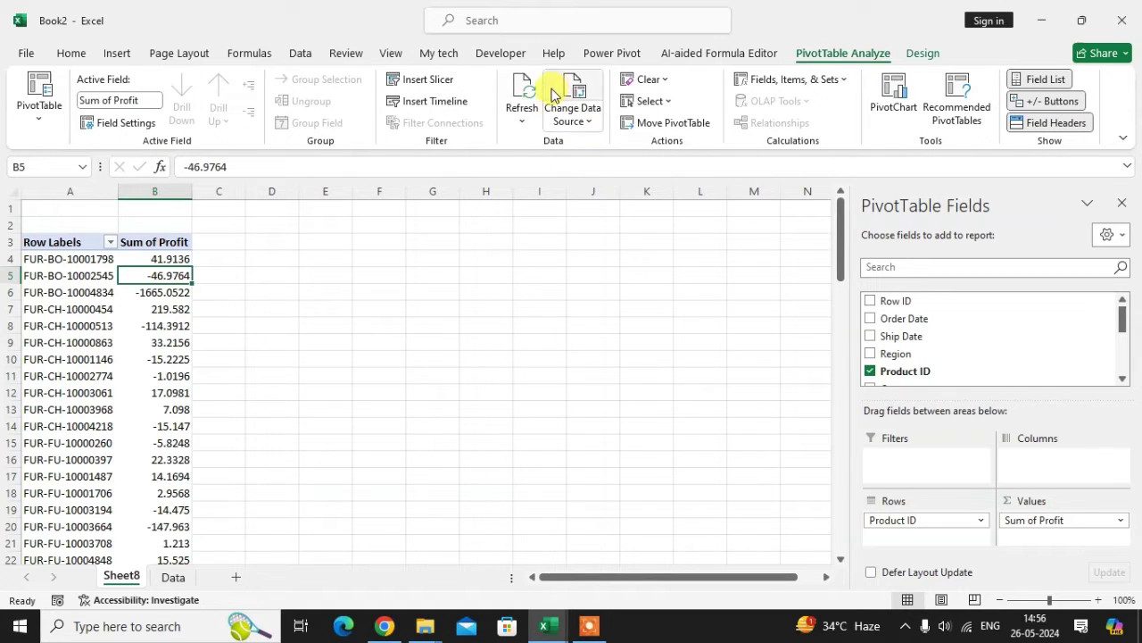
left_click(586, 125)
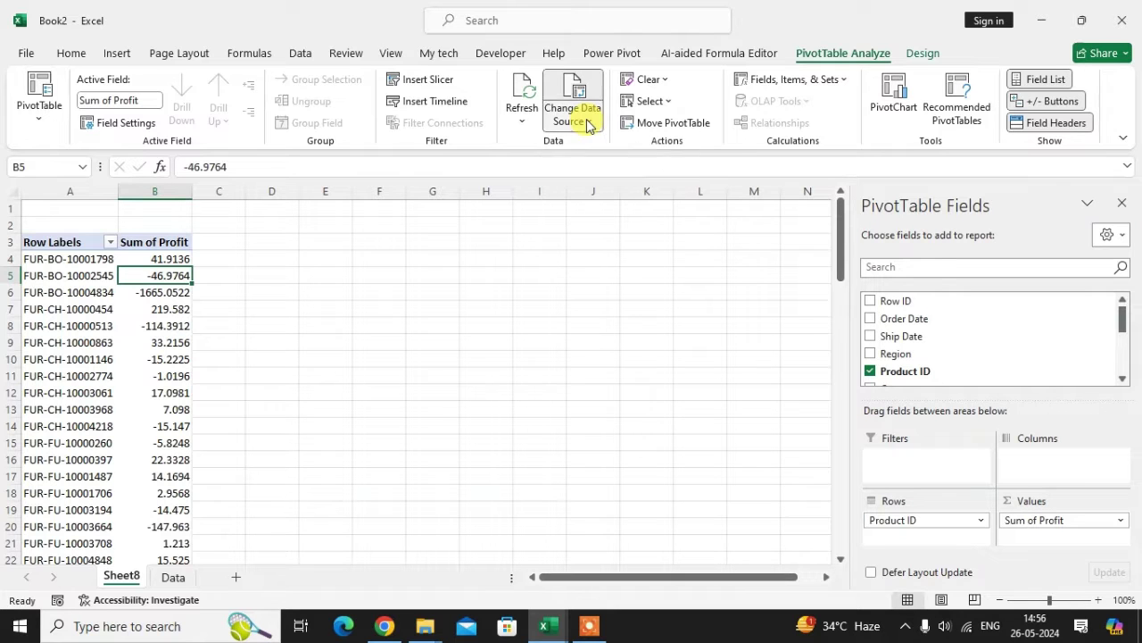
left_click(589, 145)
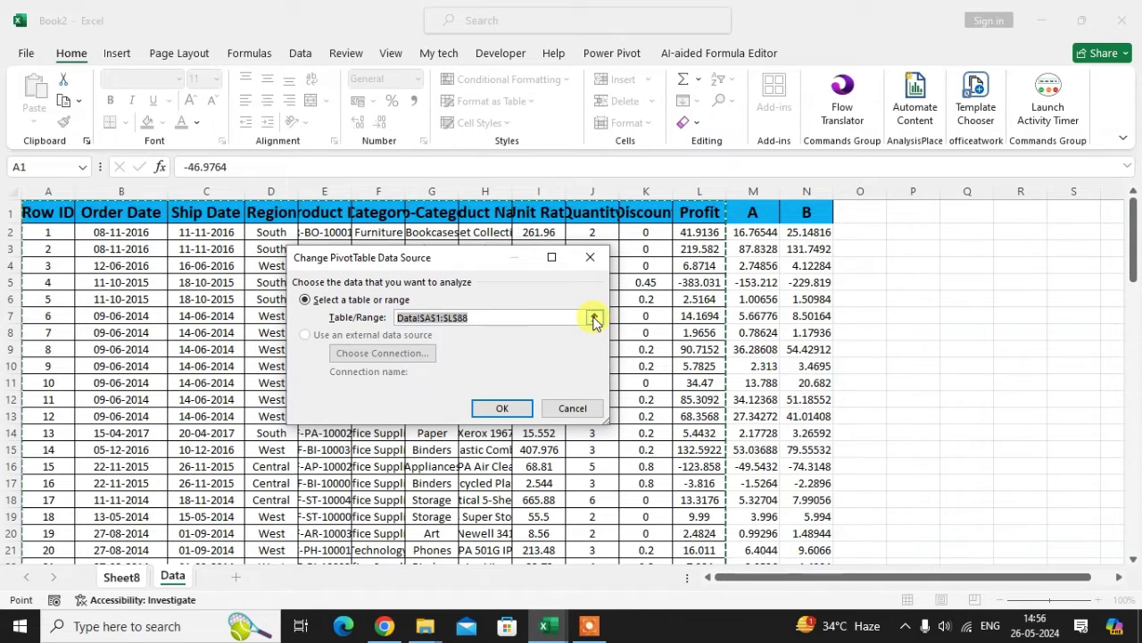
left_click(595, 318)
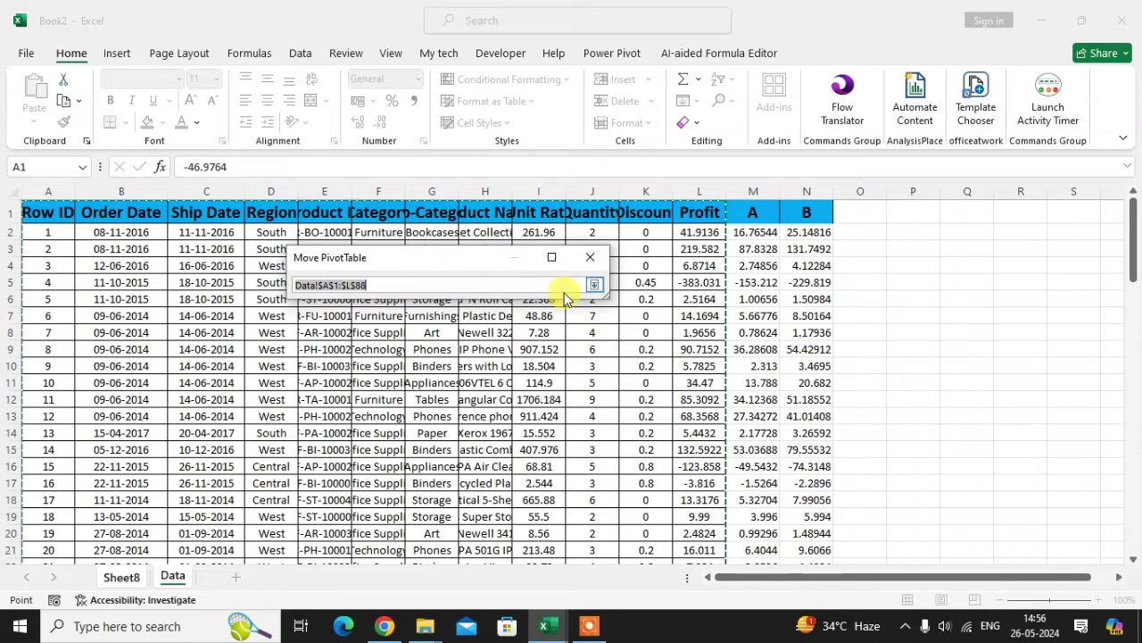
left_click(594, 284)
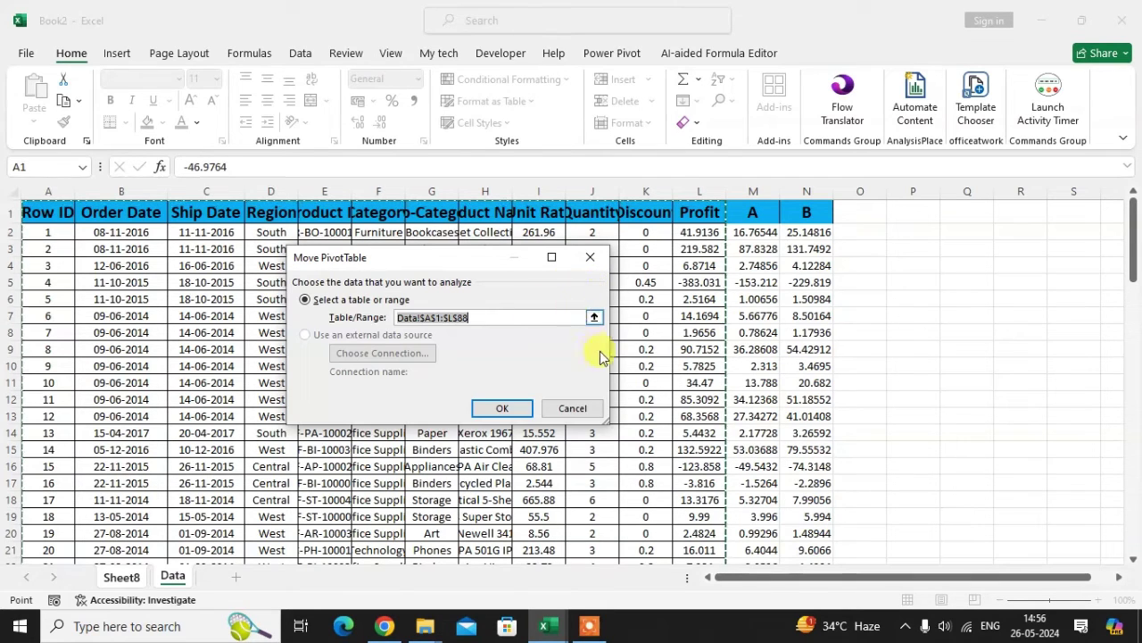
left_click(594, 318)
key("BackSpace")
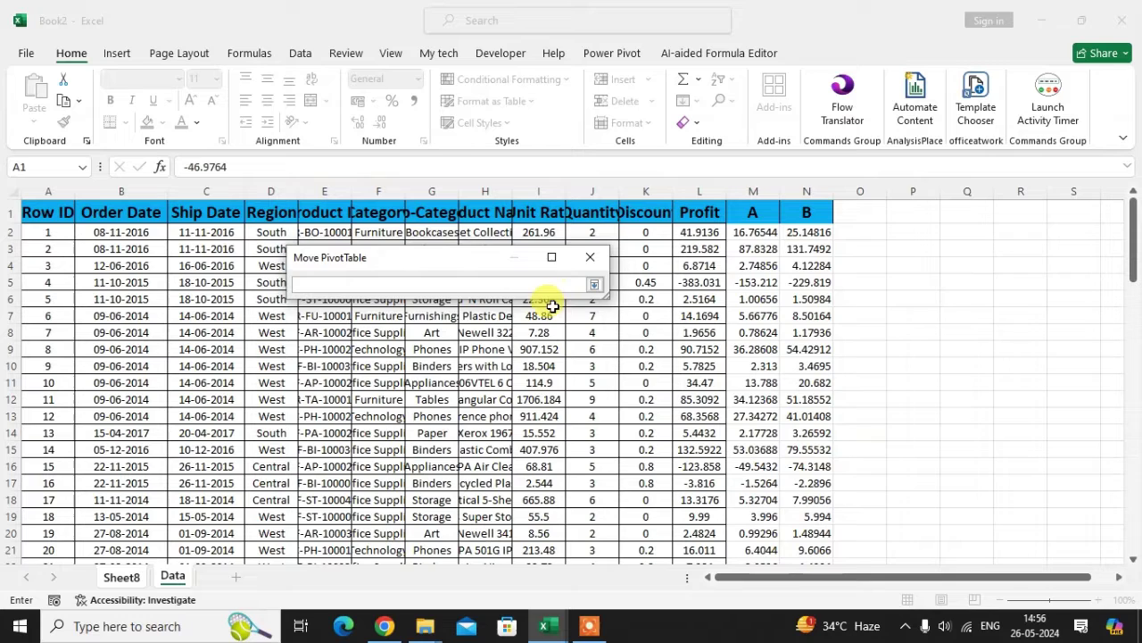
left_click(593, 284)
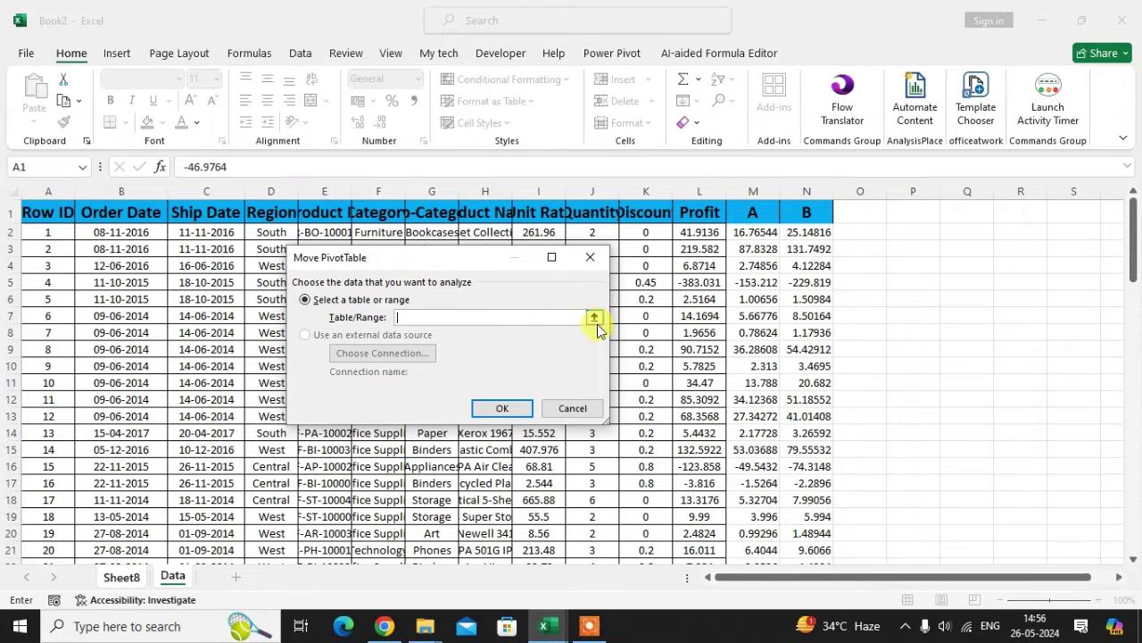
left_click(595, 318)
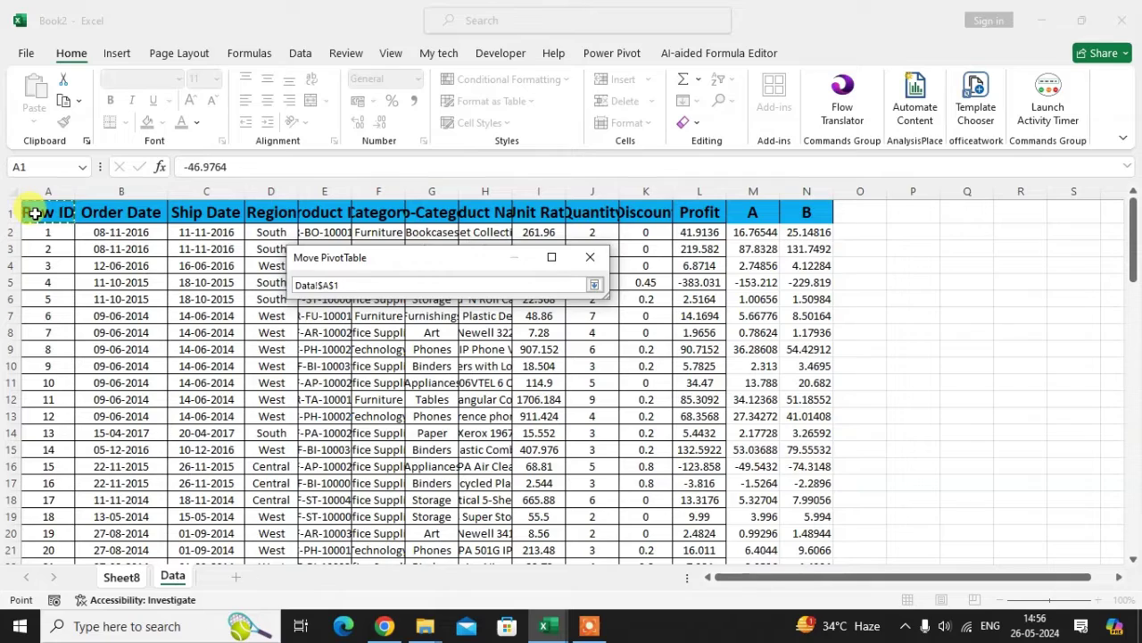
key("ctrl+shift+Right")
key("ctrl+shift+Down")
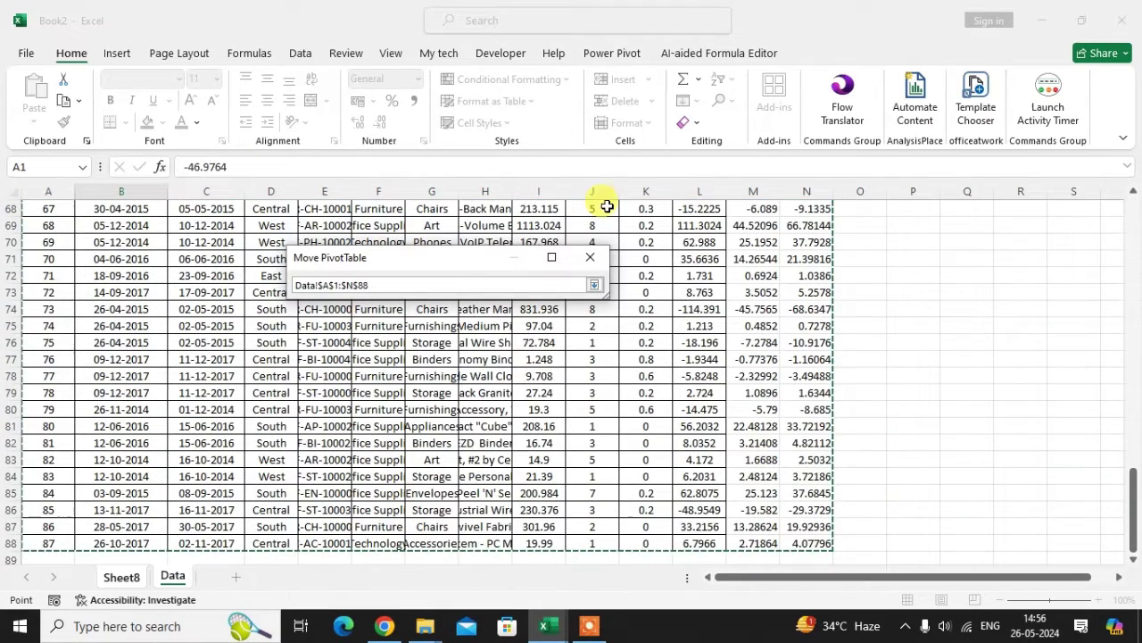
left_click(593, 284)
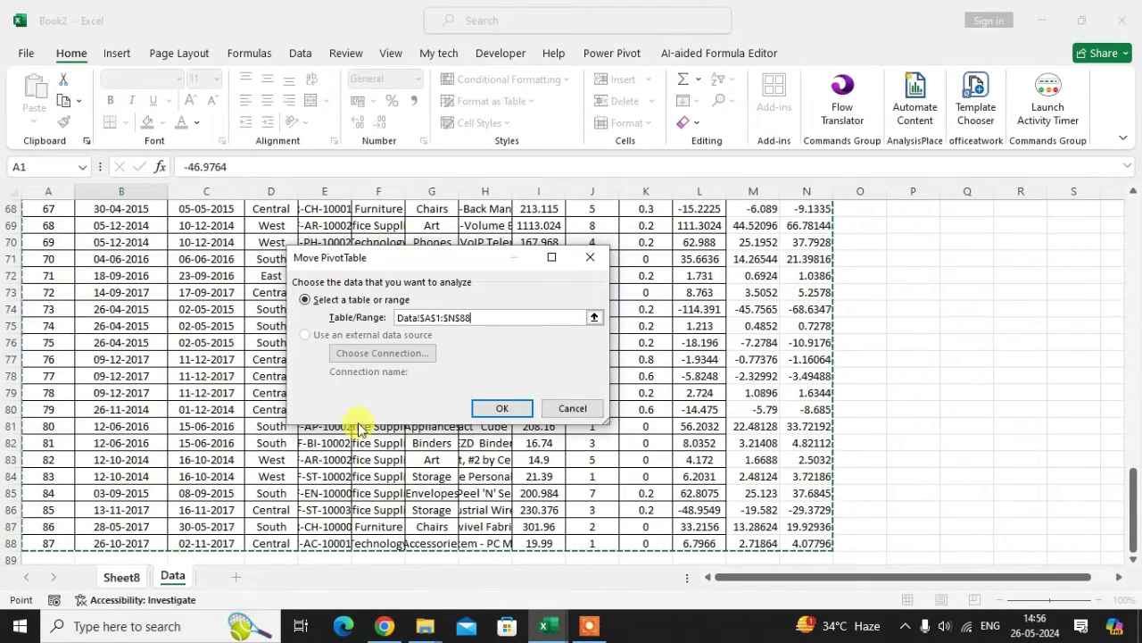
left_click(501, 407)
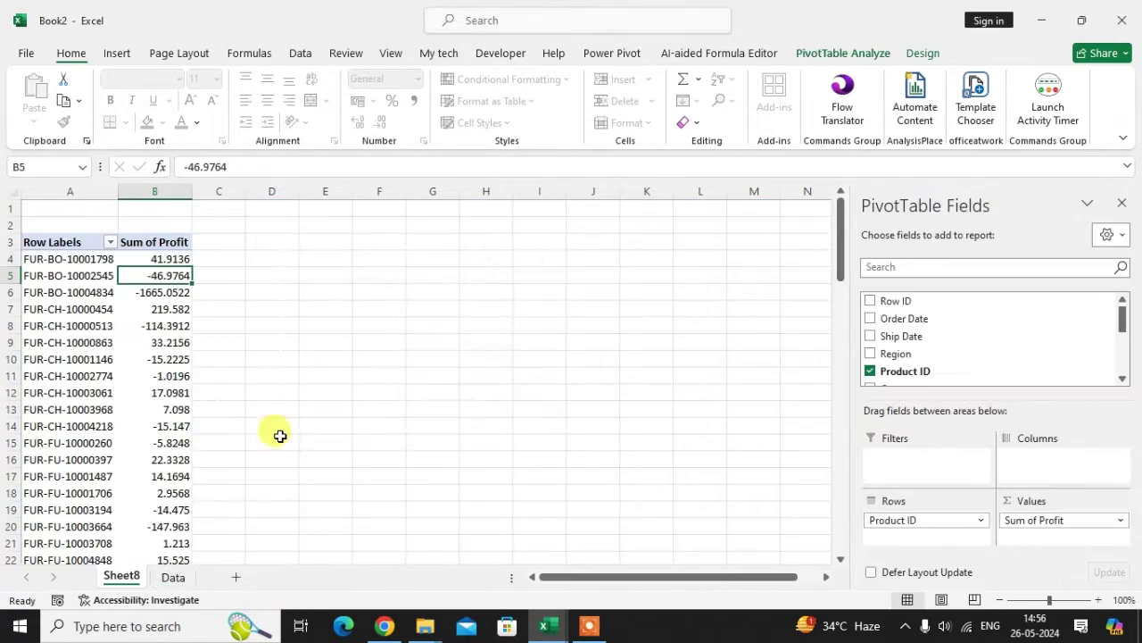
Refresh the pivot and add fields A and B to Values as Sum of A and Sum of B
right_click(129, 308)
left_click(209, 393)
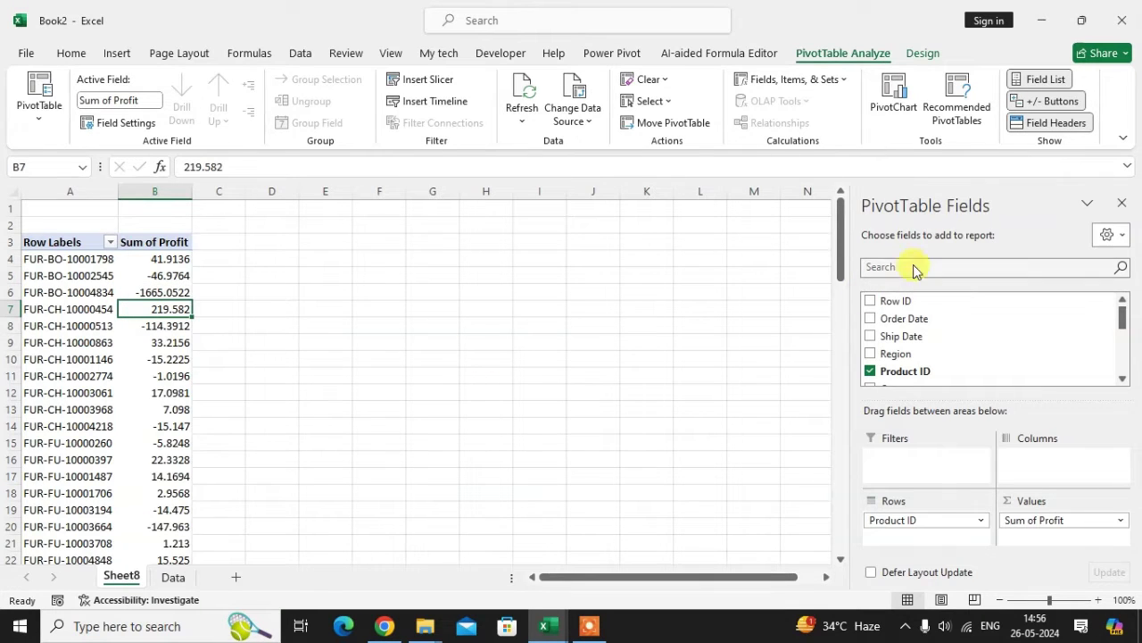
left_click(915, 267)
scroll(946, 312, "down", 5)
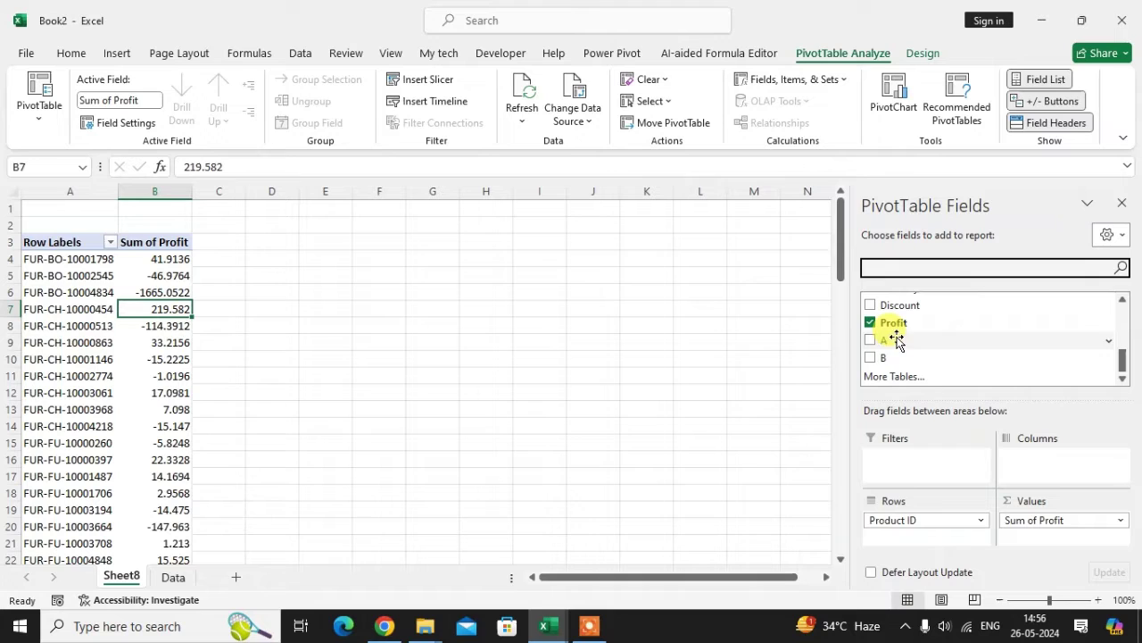
left_click_drag(882, 340, 1071, 544)
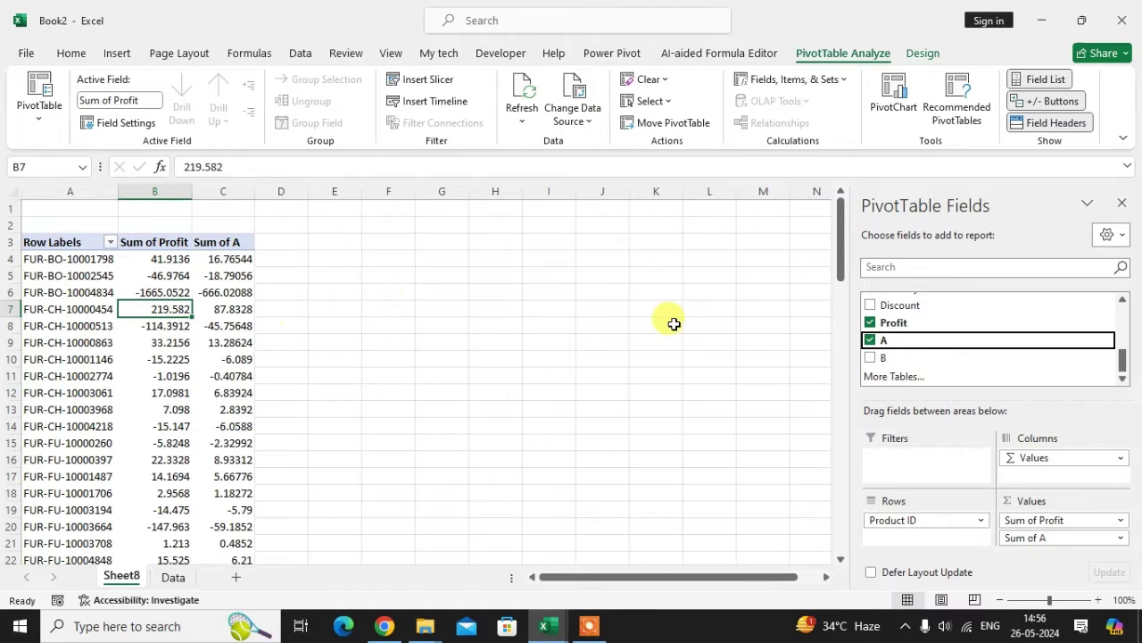
left_click_drag(882, 357, 1058, 538)
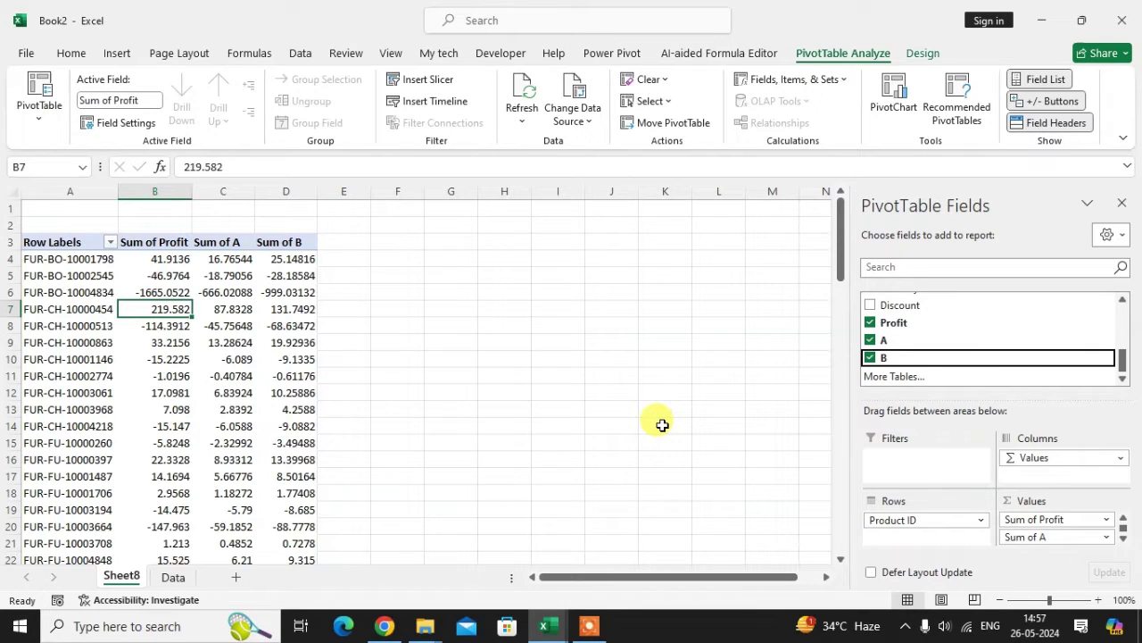
Go to the Data sheet, scroll back to the top and select Profit column L
left_click(171, 576)
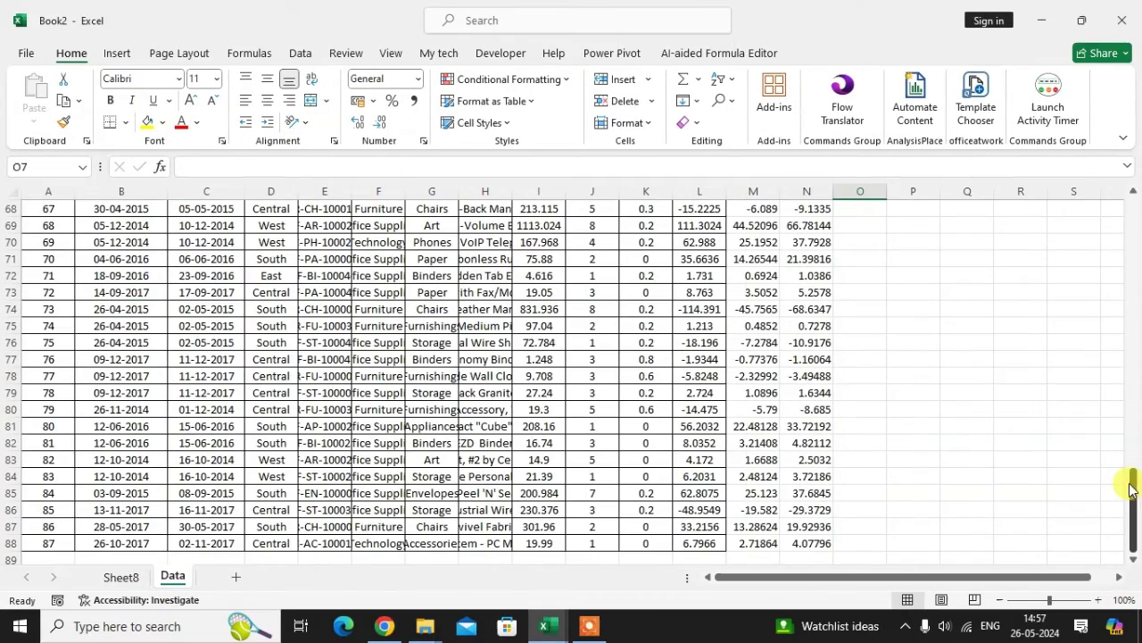
left_click_drag(1132, 487, 1138, 174)
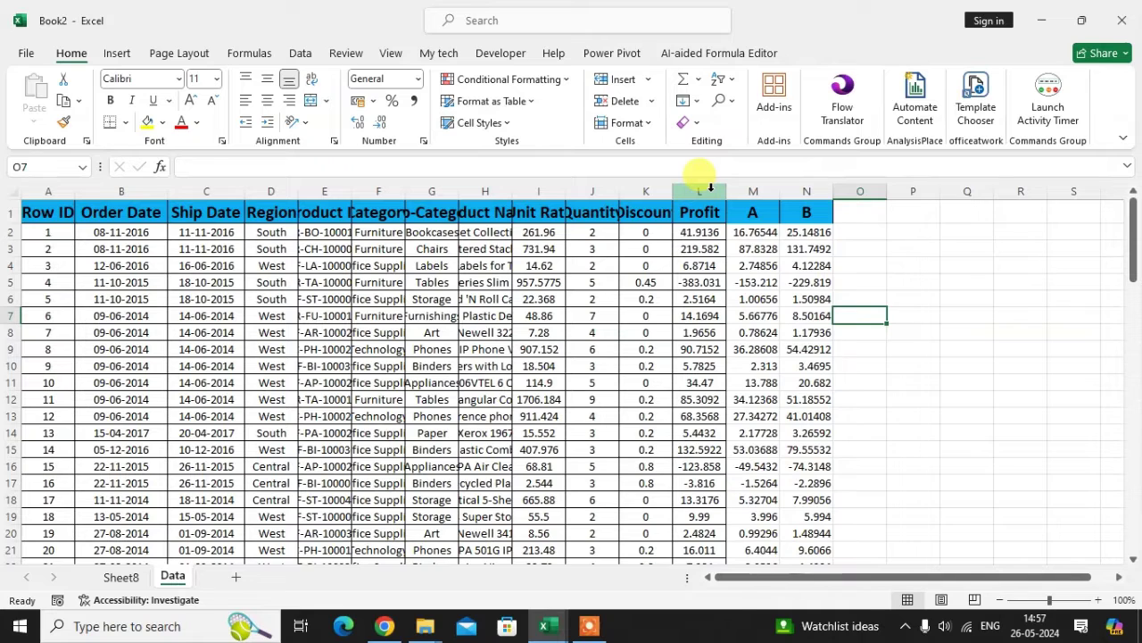
left_click(711, 186)
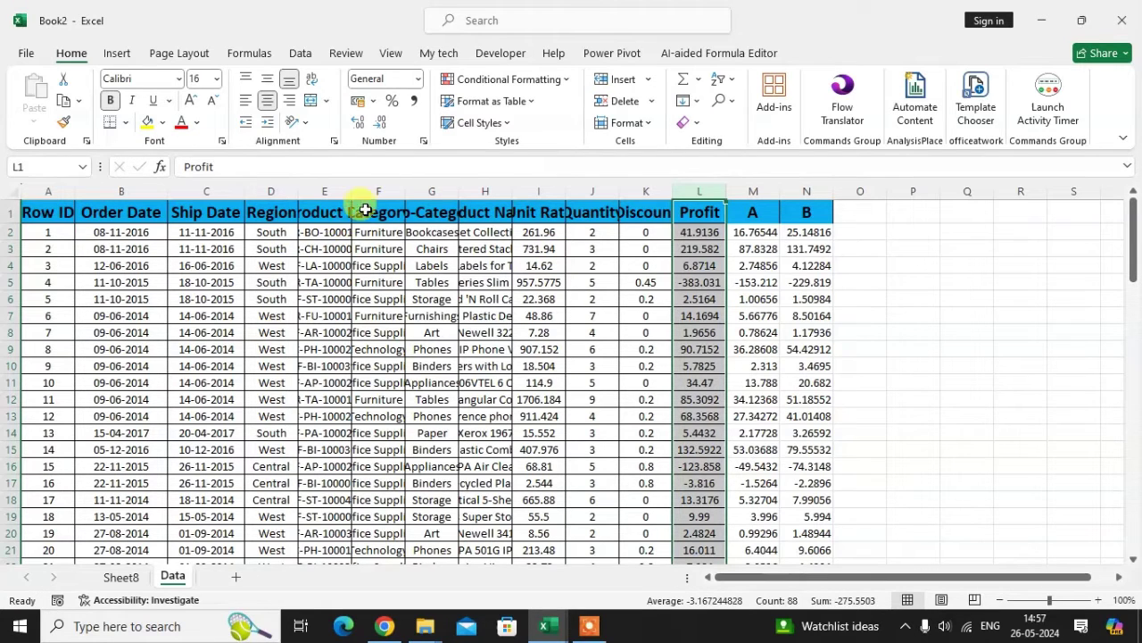
Insert blank columns before Product ID (column E) and Sub-Category (column H)
left_click(325, 191)
right_click(328, 191)
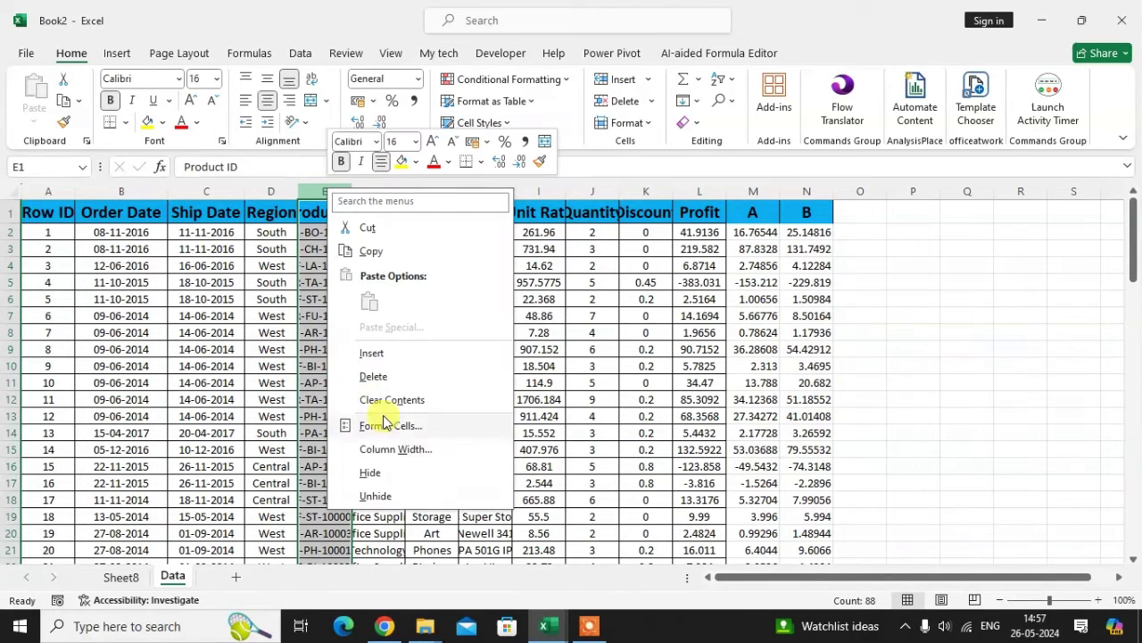
left_click(379, 350)
left_click(500, 191)
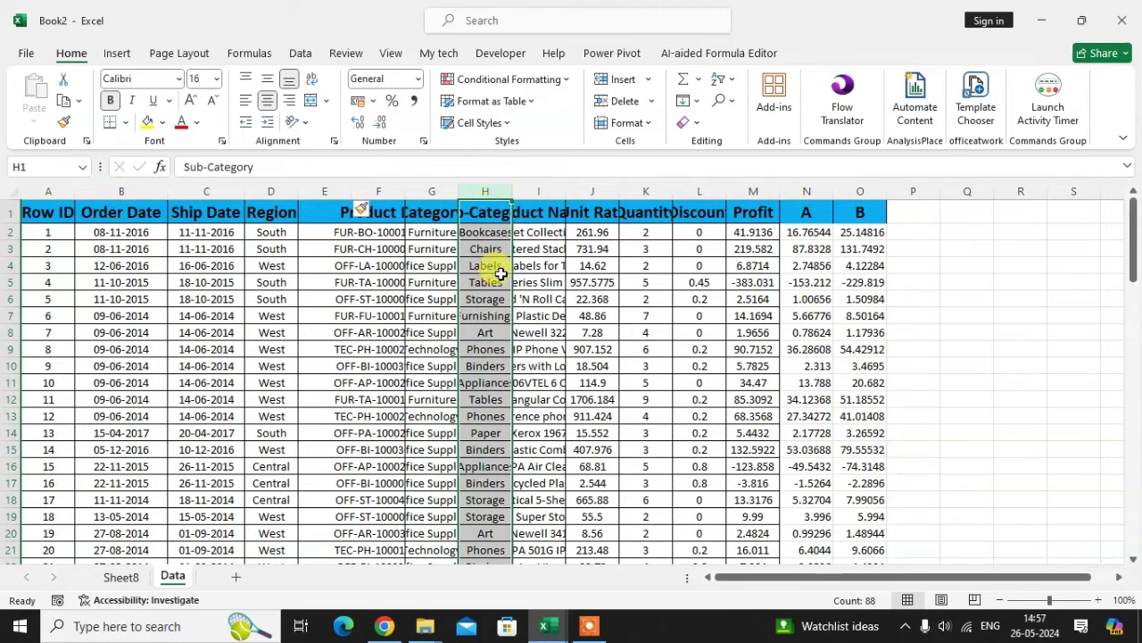
right_click(490, 191)
left_click(538, 366)
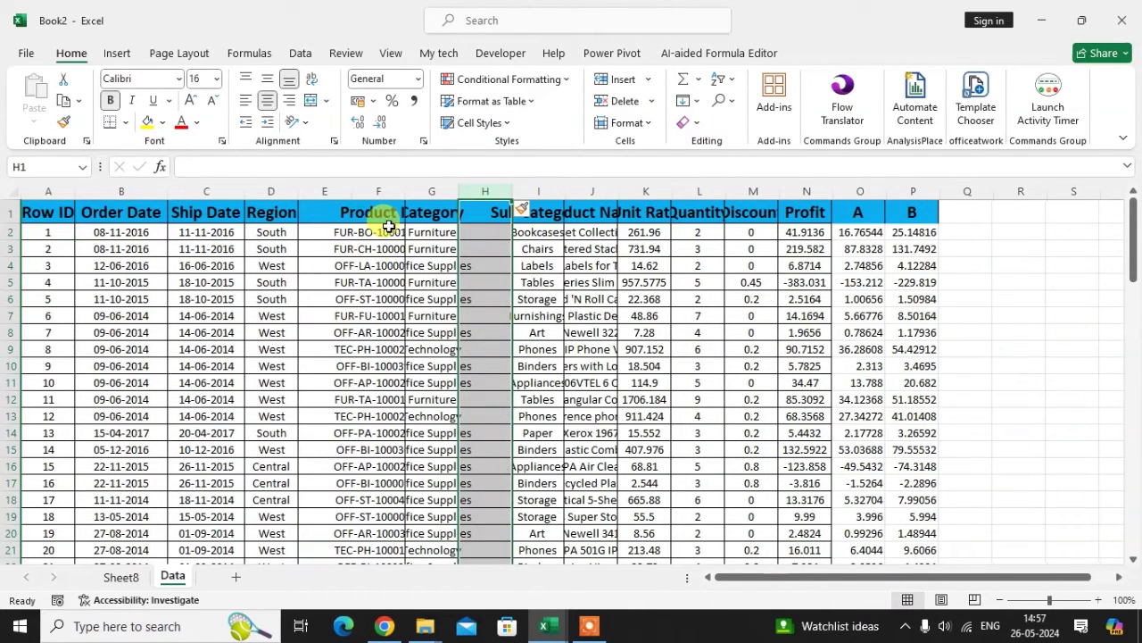
Label the new columns G in E1 and H in H1
left_click(341, 209)
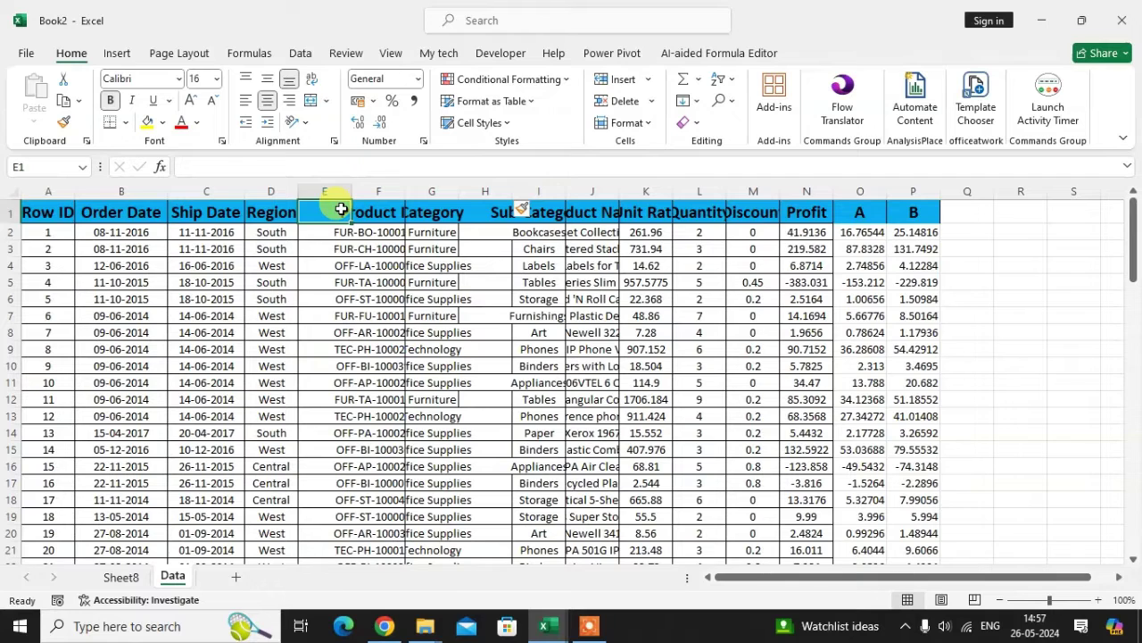
type("G")
left_click(491, 211)
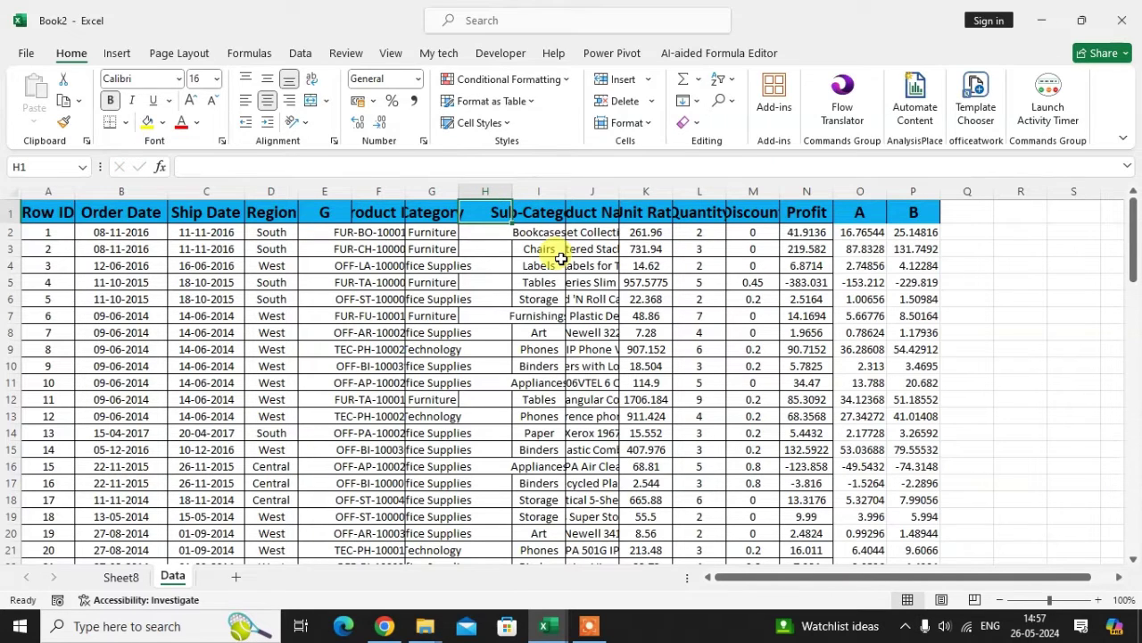
type("H")
left_click(584, 348)
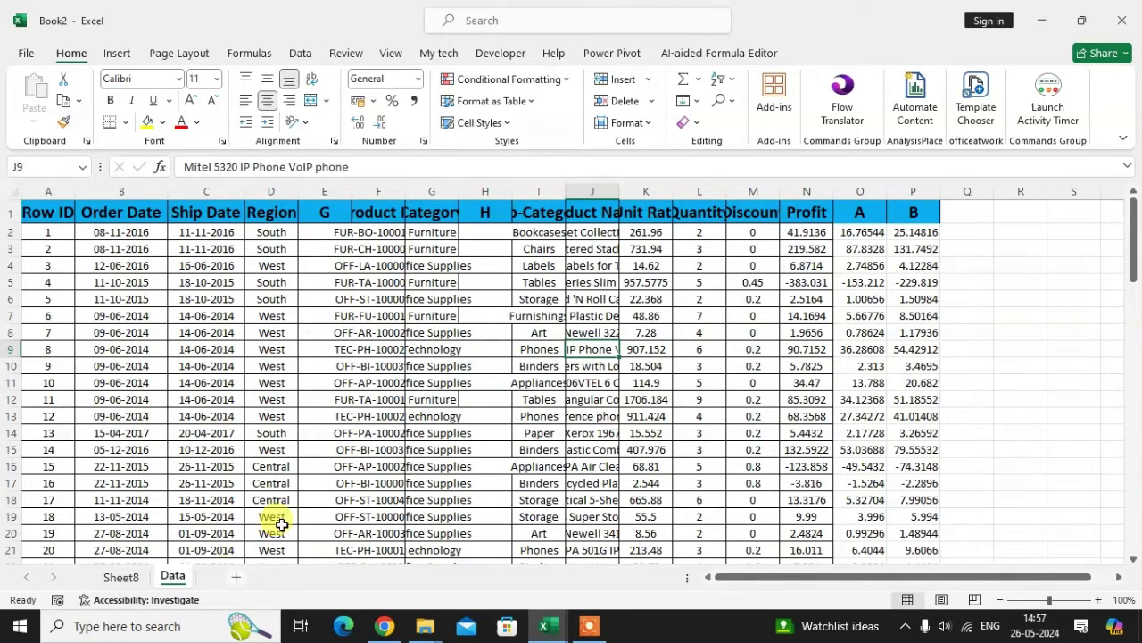
On Sheet8, search the fields for G, refresh the pivot to list G and H, then return to Data
left_click(121, 577)
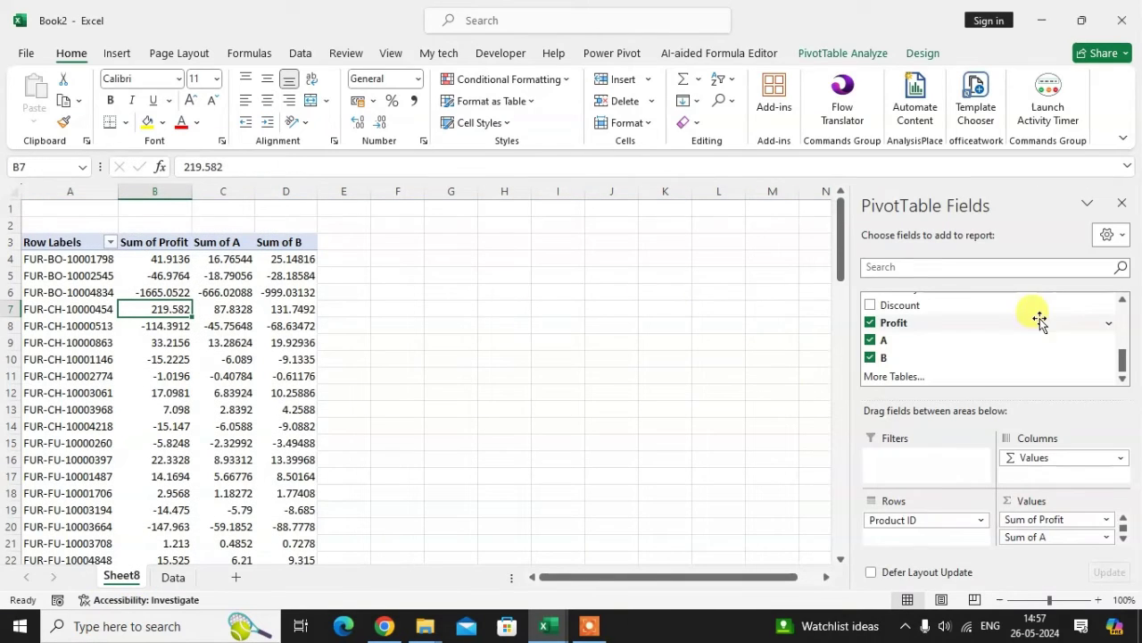
scroll(964, 307, "up", 5)
left_click(911, 265)
type("G")
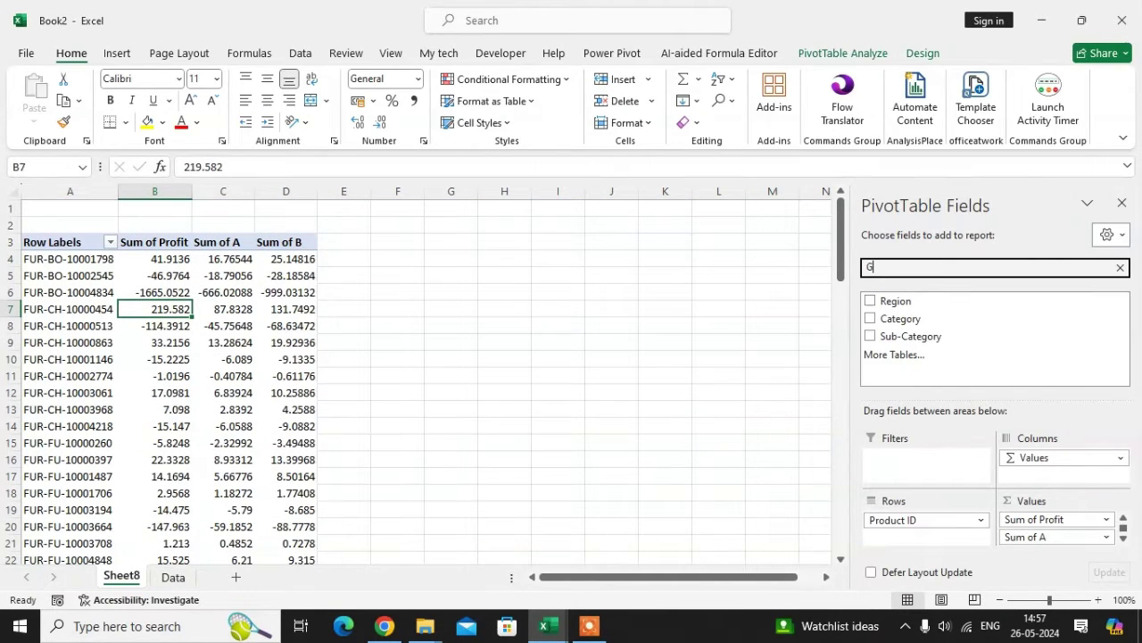
left_click(1120, 267)
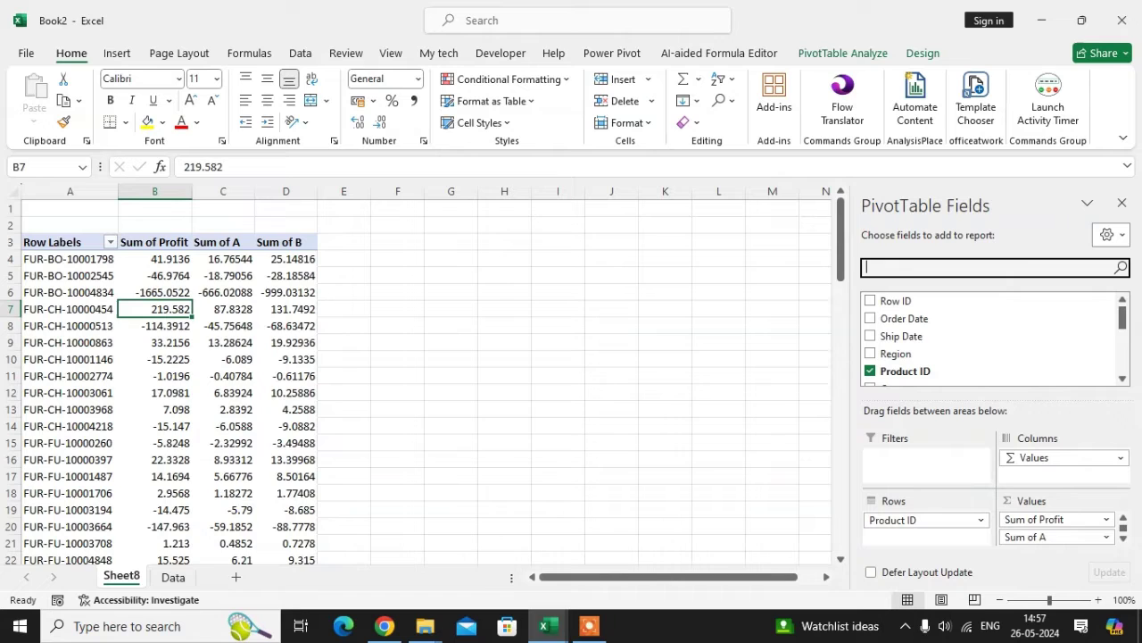
right_click(151, 292)
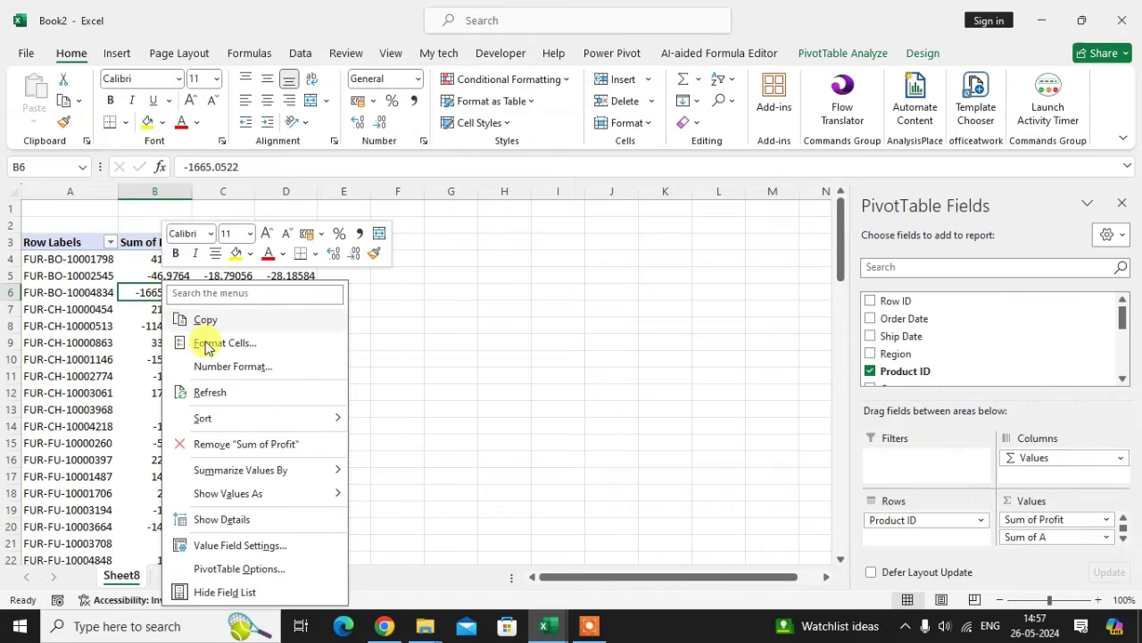
left_click(224, 394)
scroll(928, 337, "down", 2)
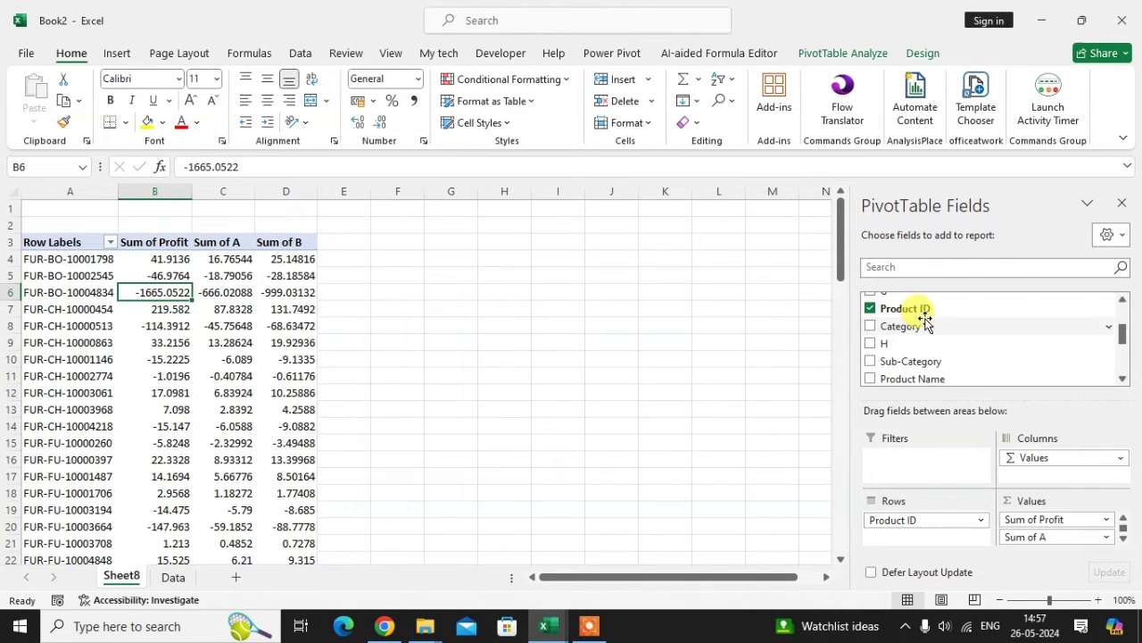
scroll(912, 329, "up", 2)
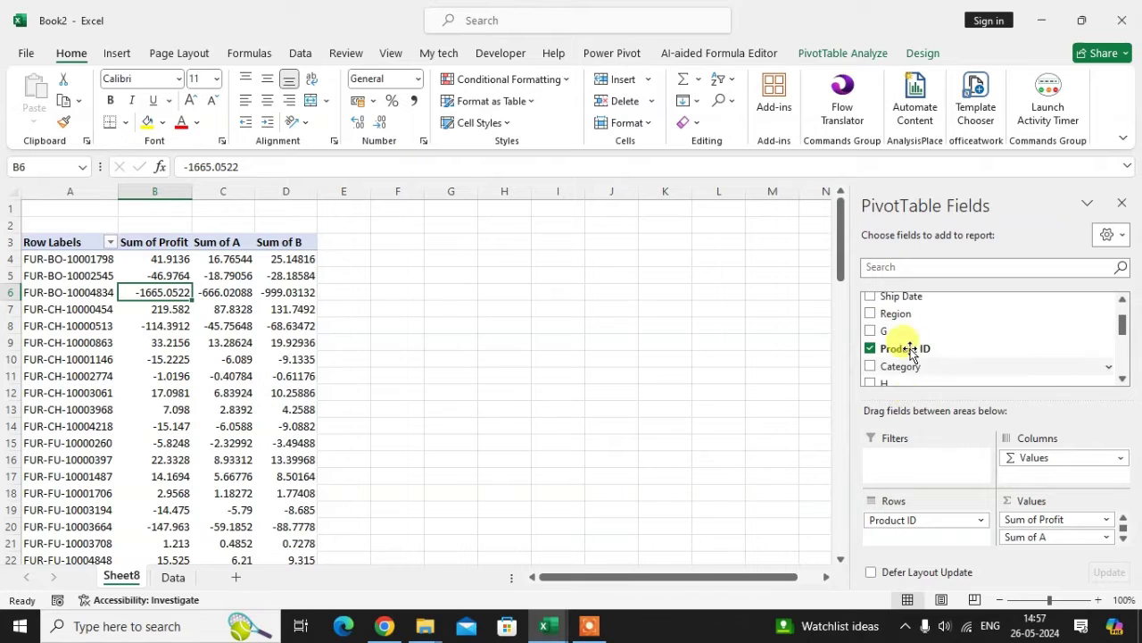
left_click(173, 578)
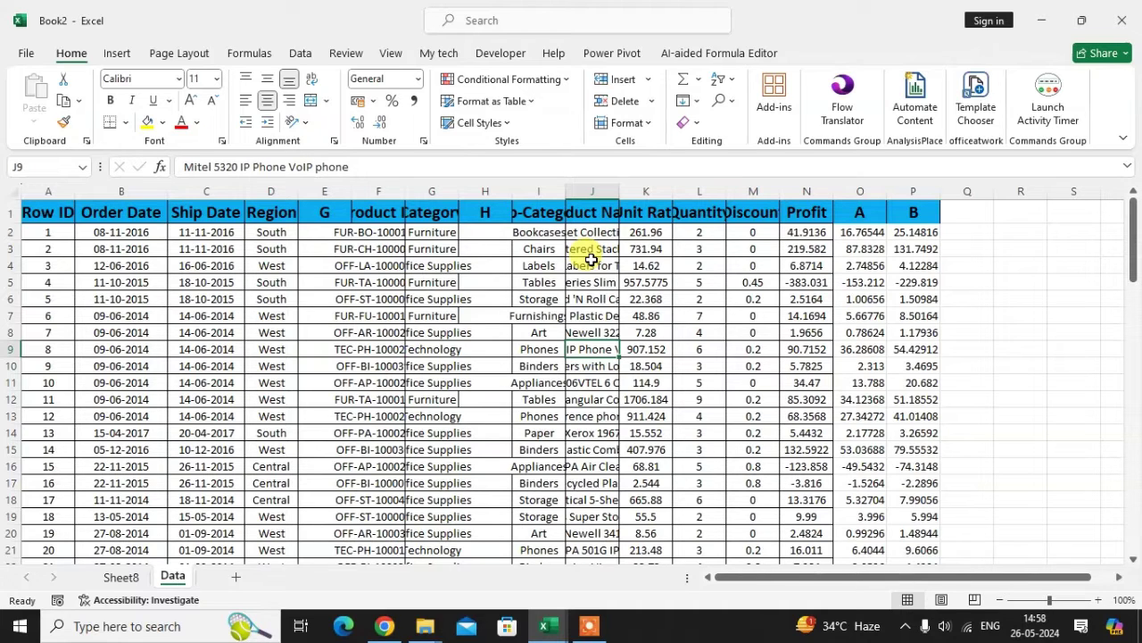
left_click(879, 189)
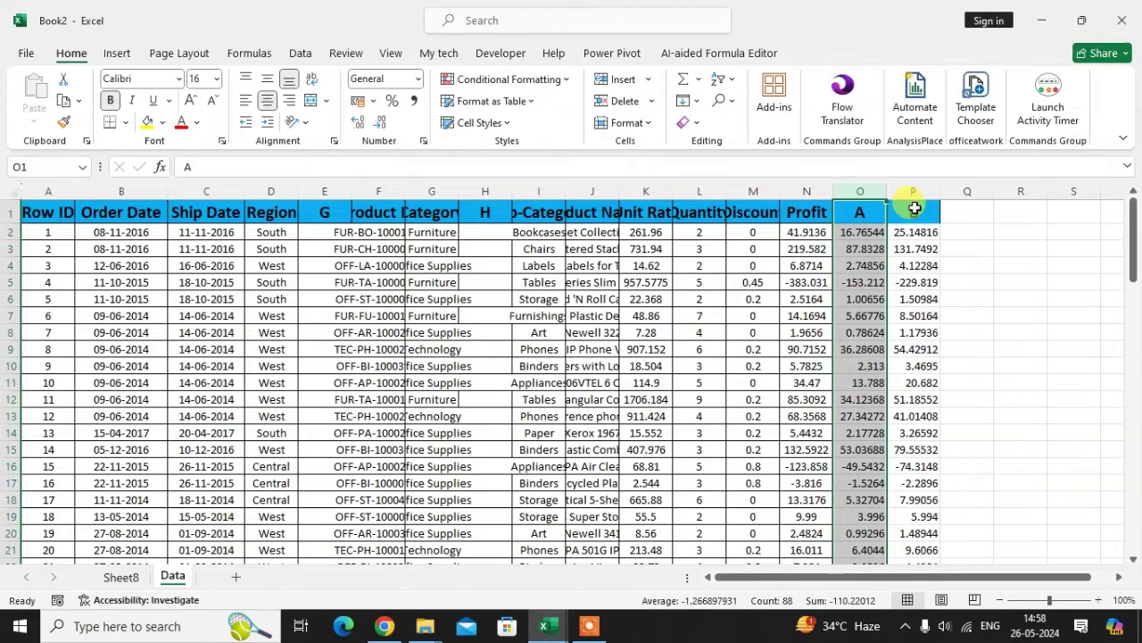